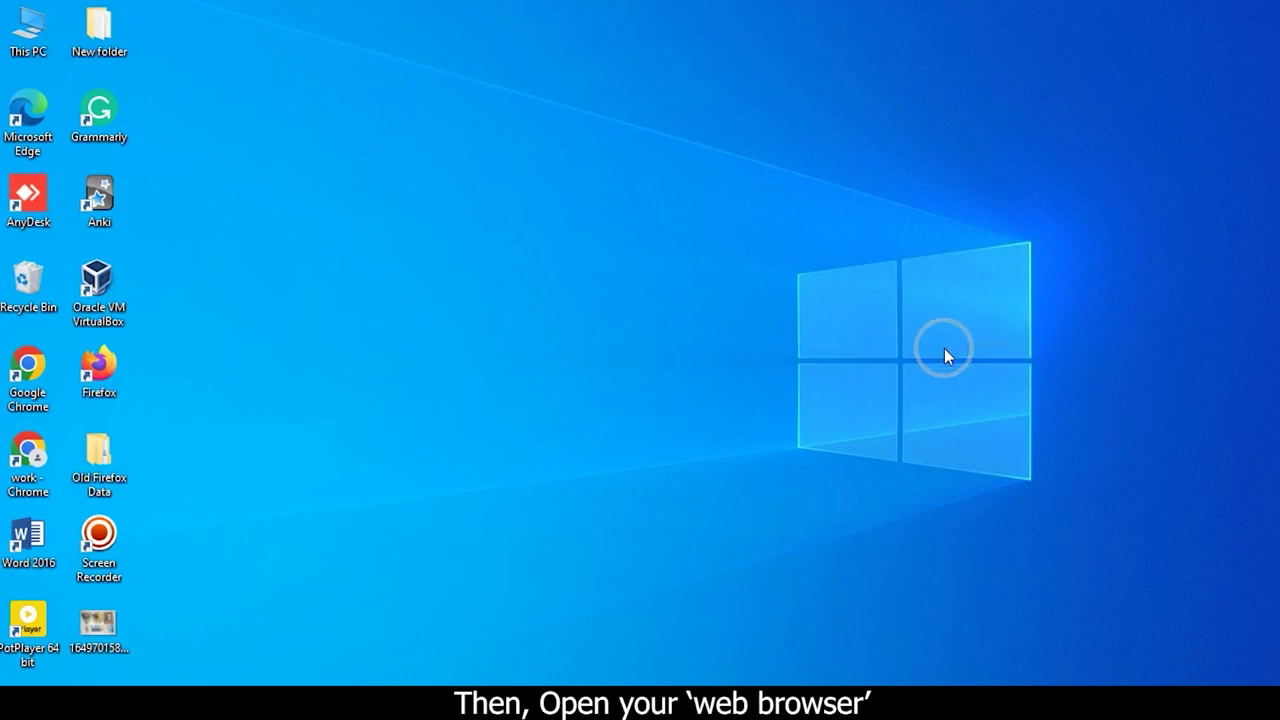
- Launch Chrome and go to the router address 192.168.1.1
double_click(28, 450)
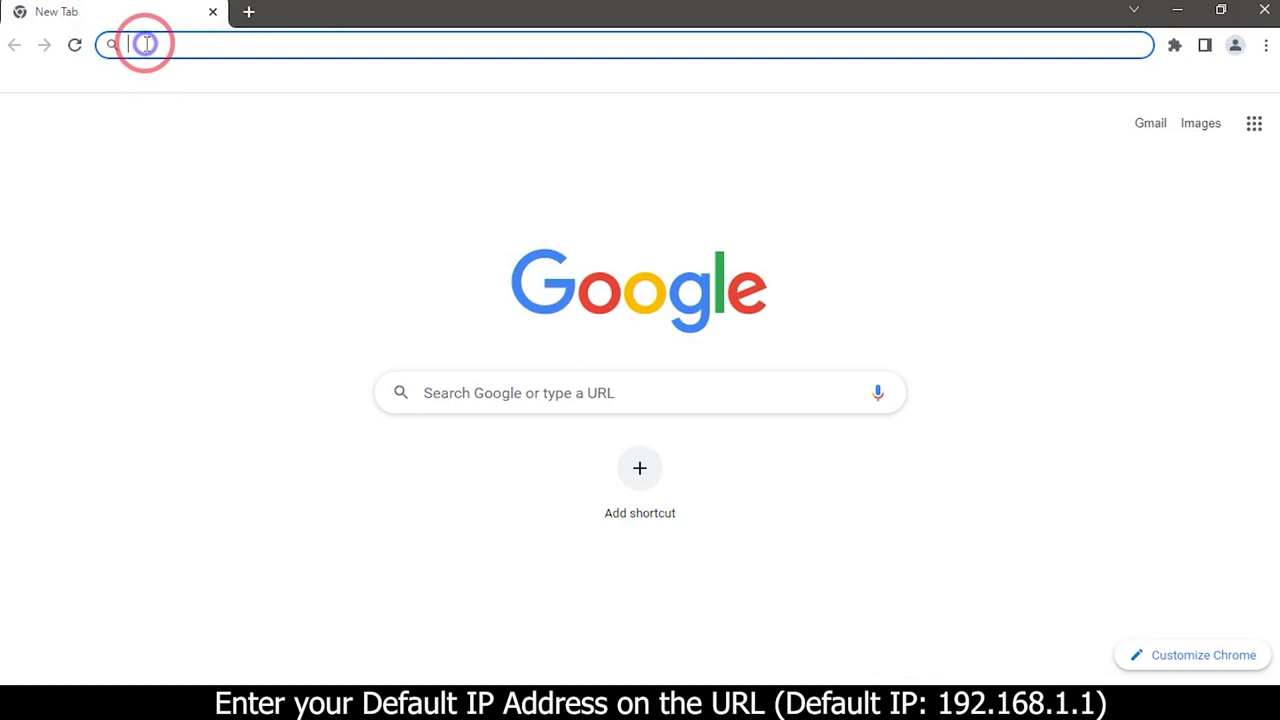
text(19)
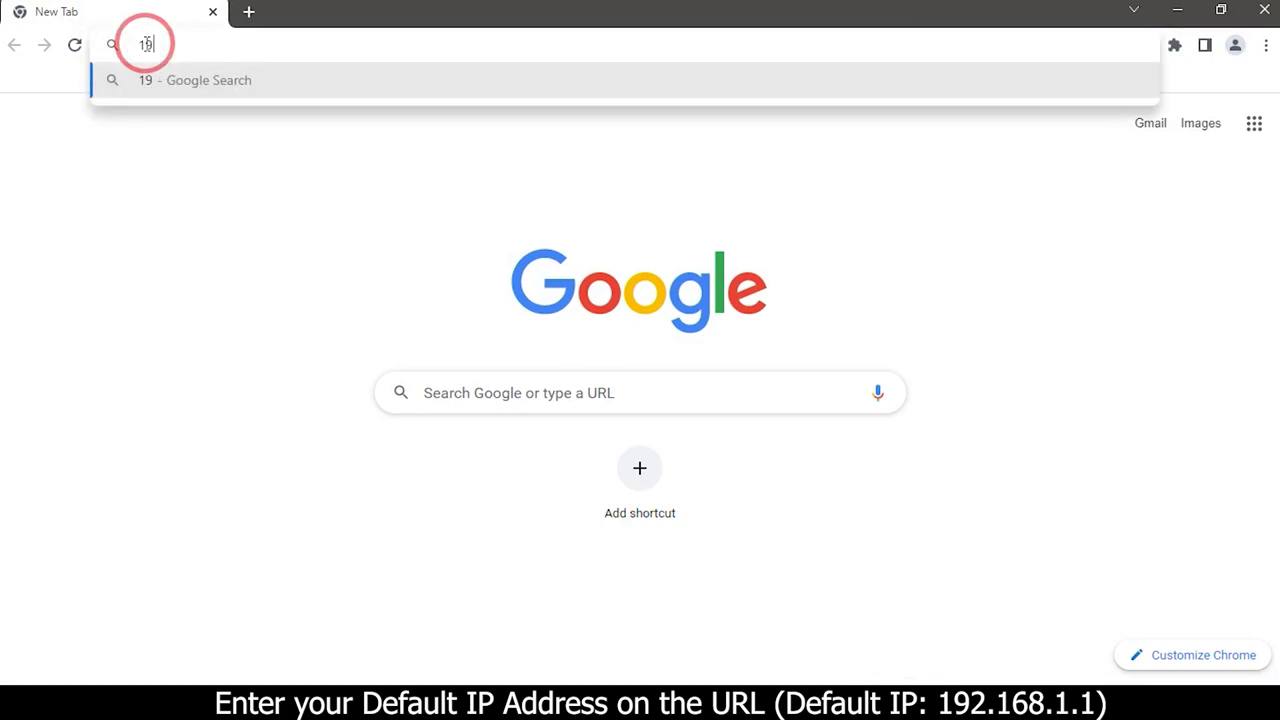
text(2.16)
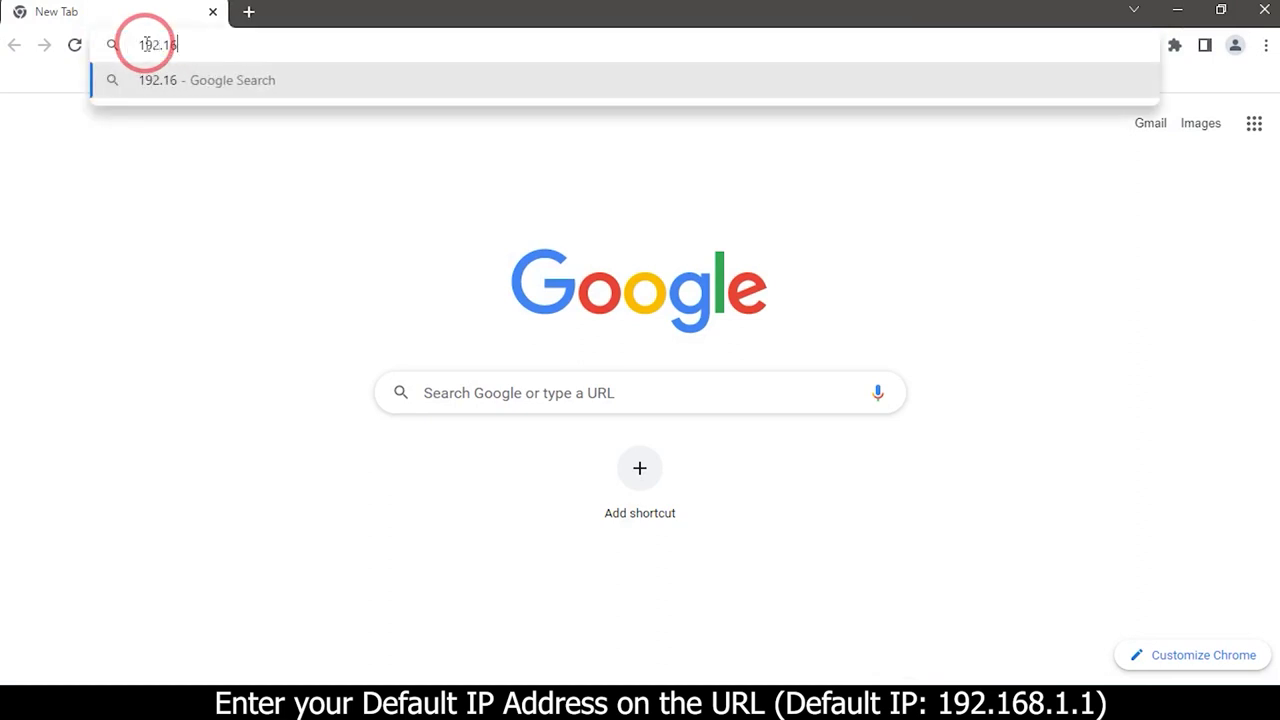
text(8.1.1)
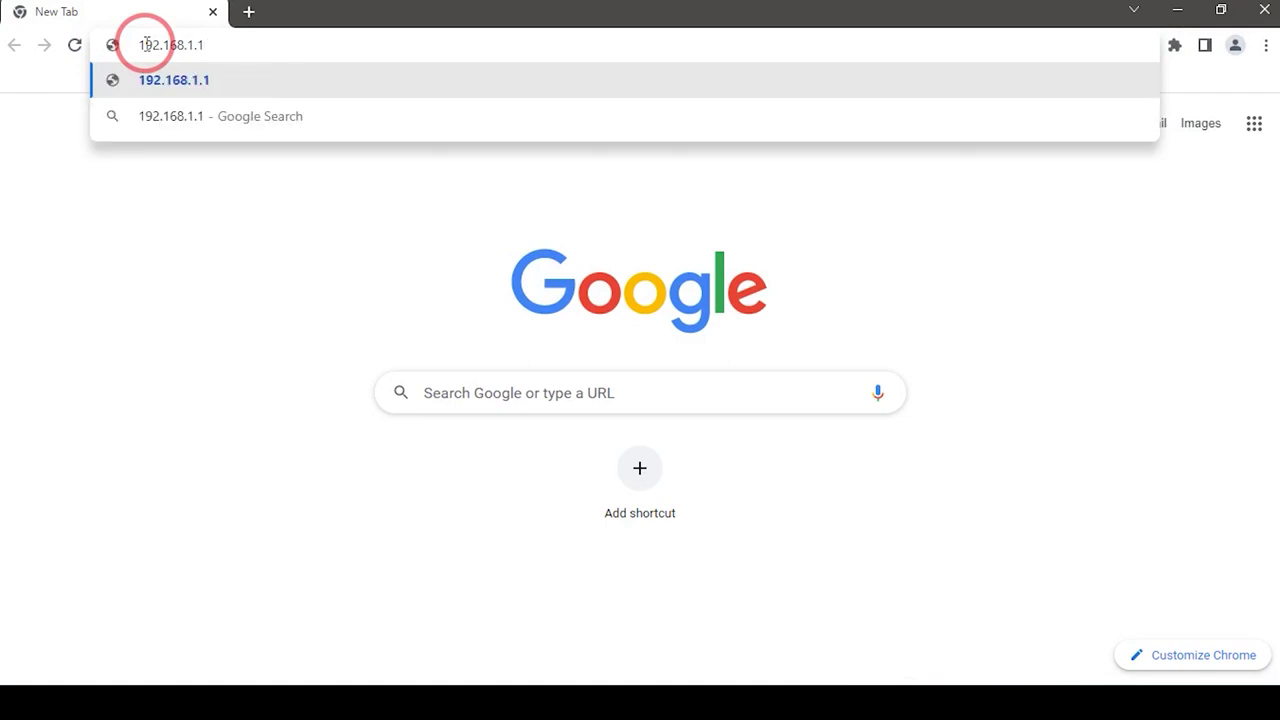
key(Return)
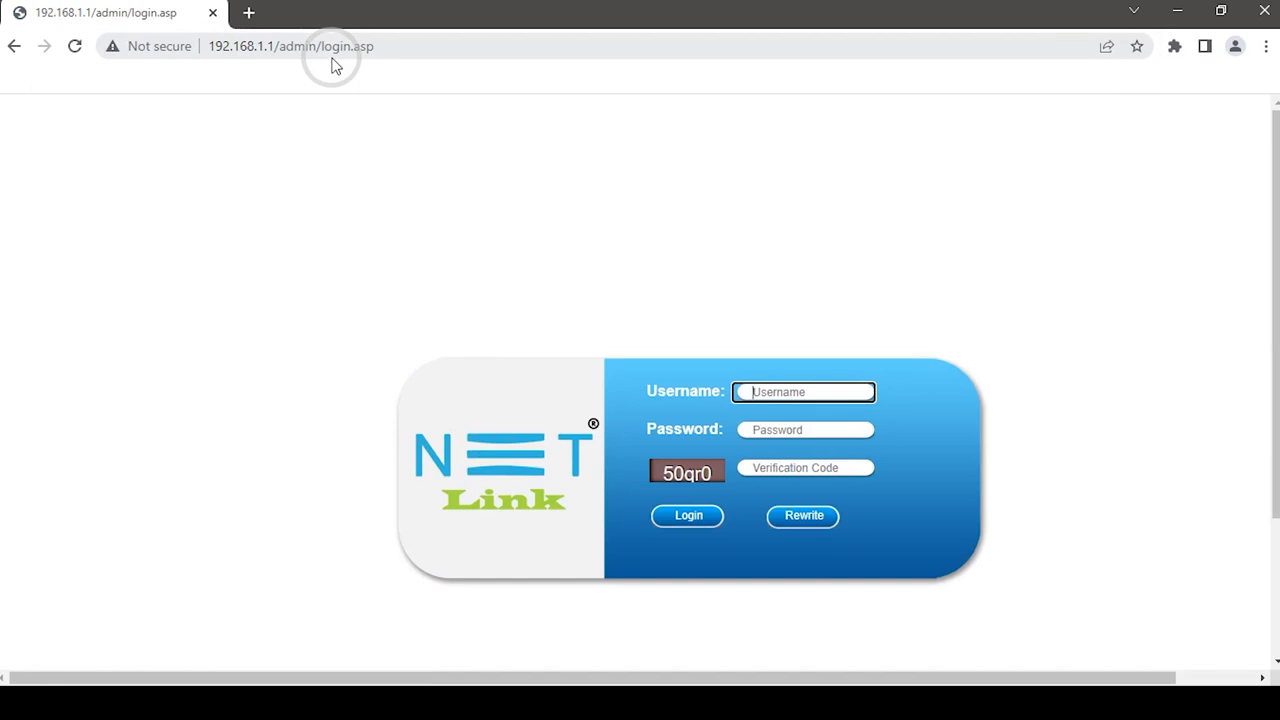
- Log in as admin with the password and the displayed verification code
click(778, 392)
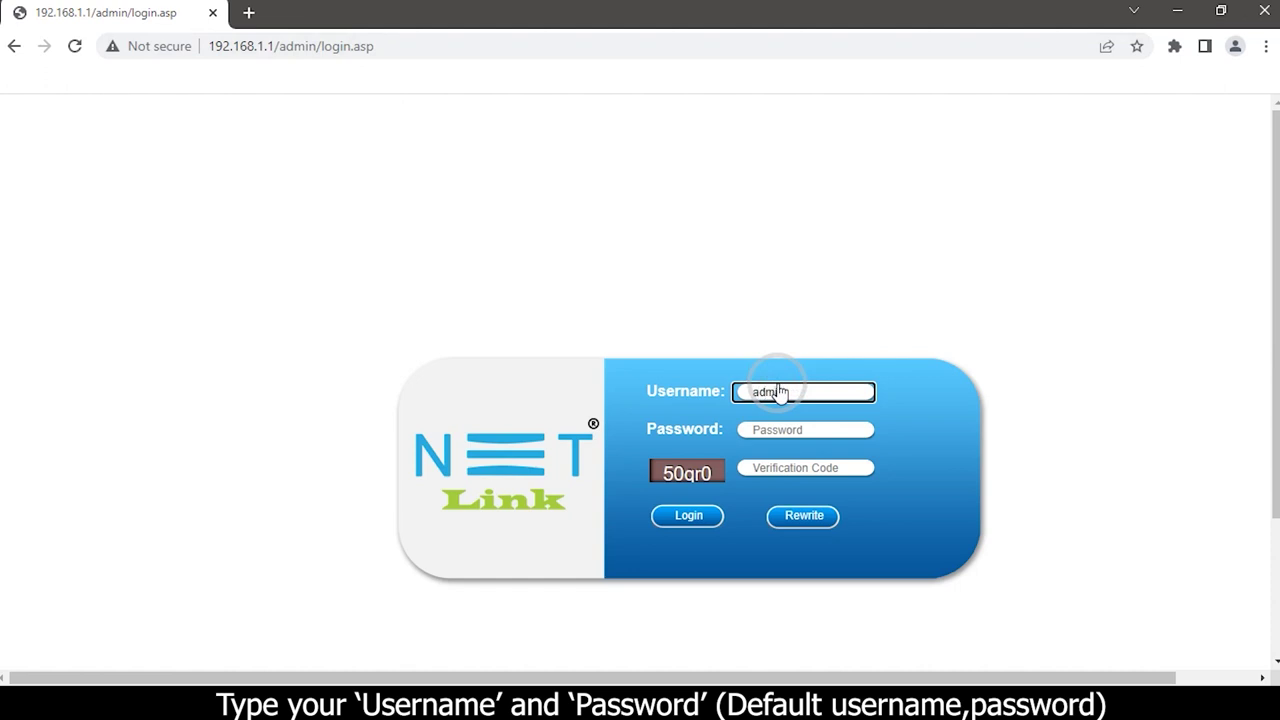
click(775, 430)
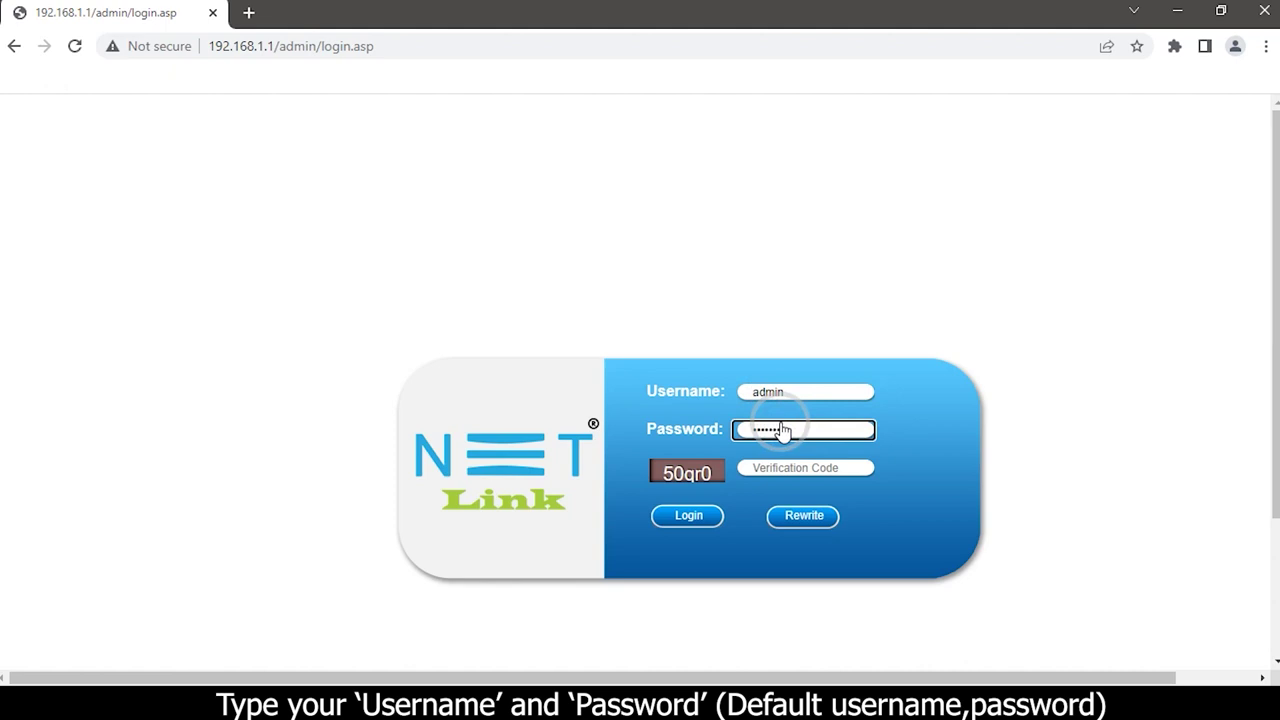
click(768, 475)
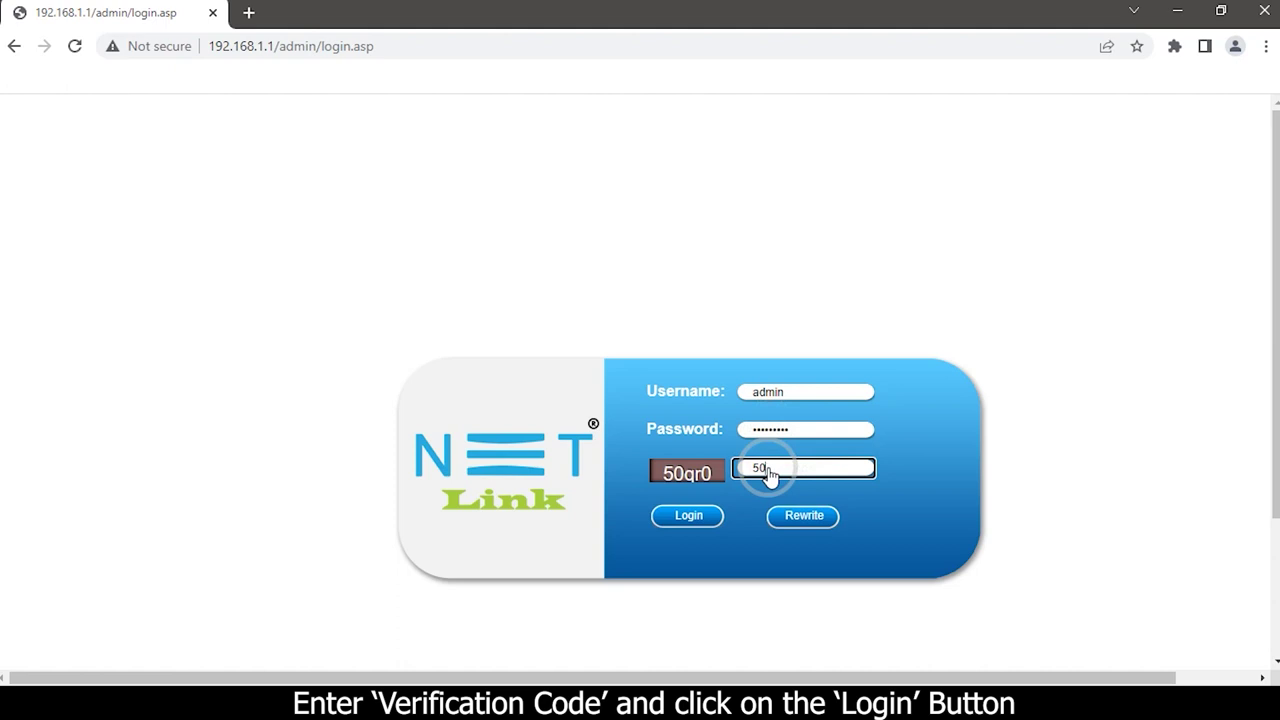
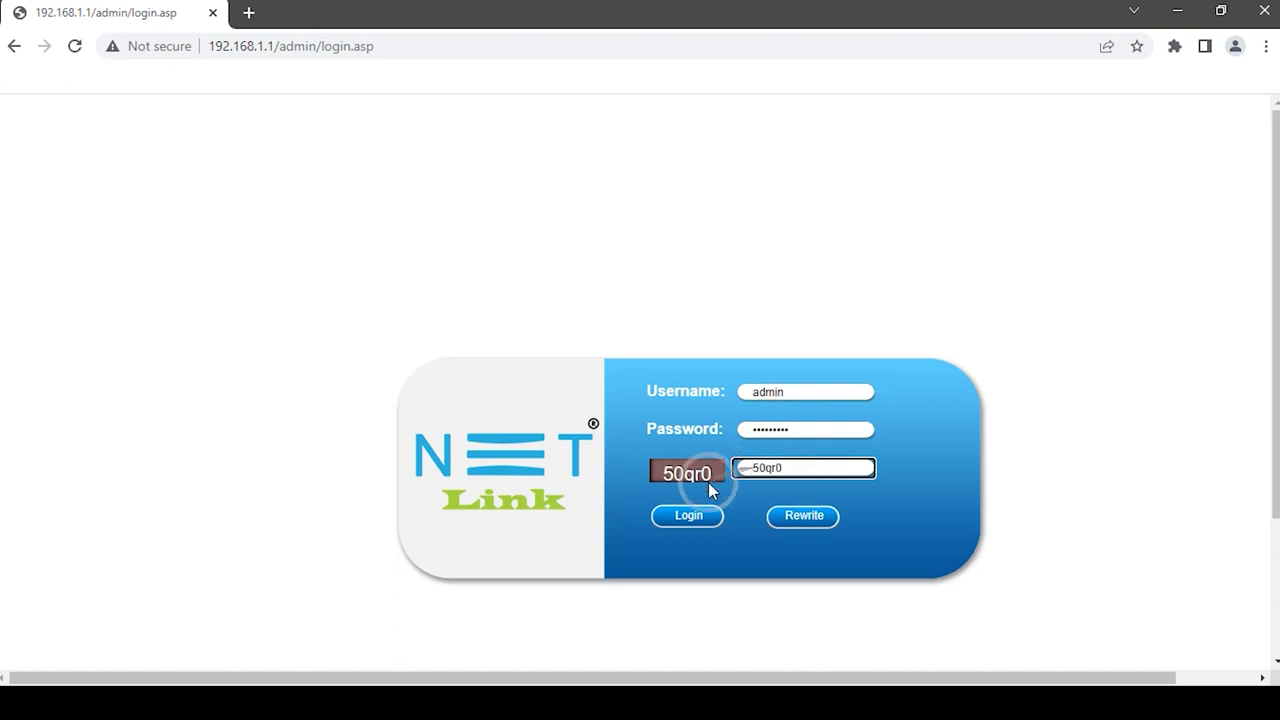
click(690, 512)
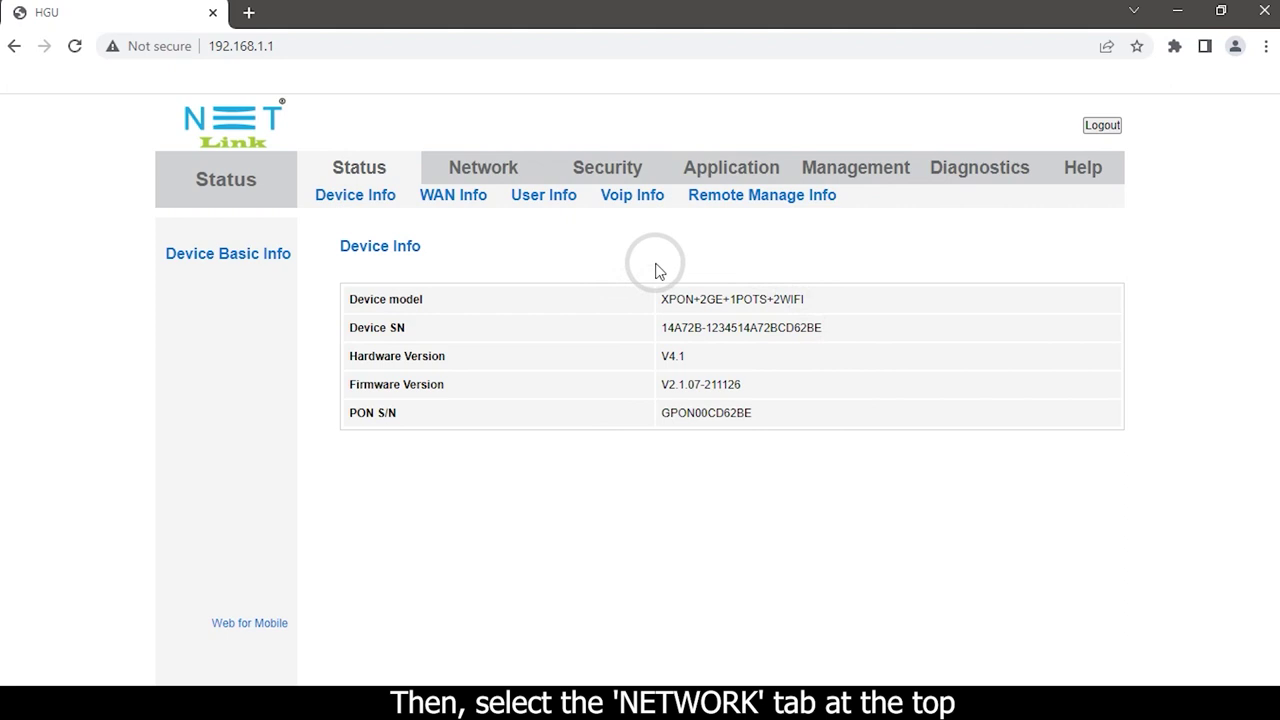
- Open Network > 5G, leave Mode as AP, and open the Multiple AP page
click(487, 169)
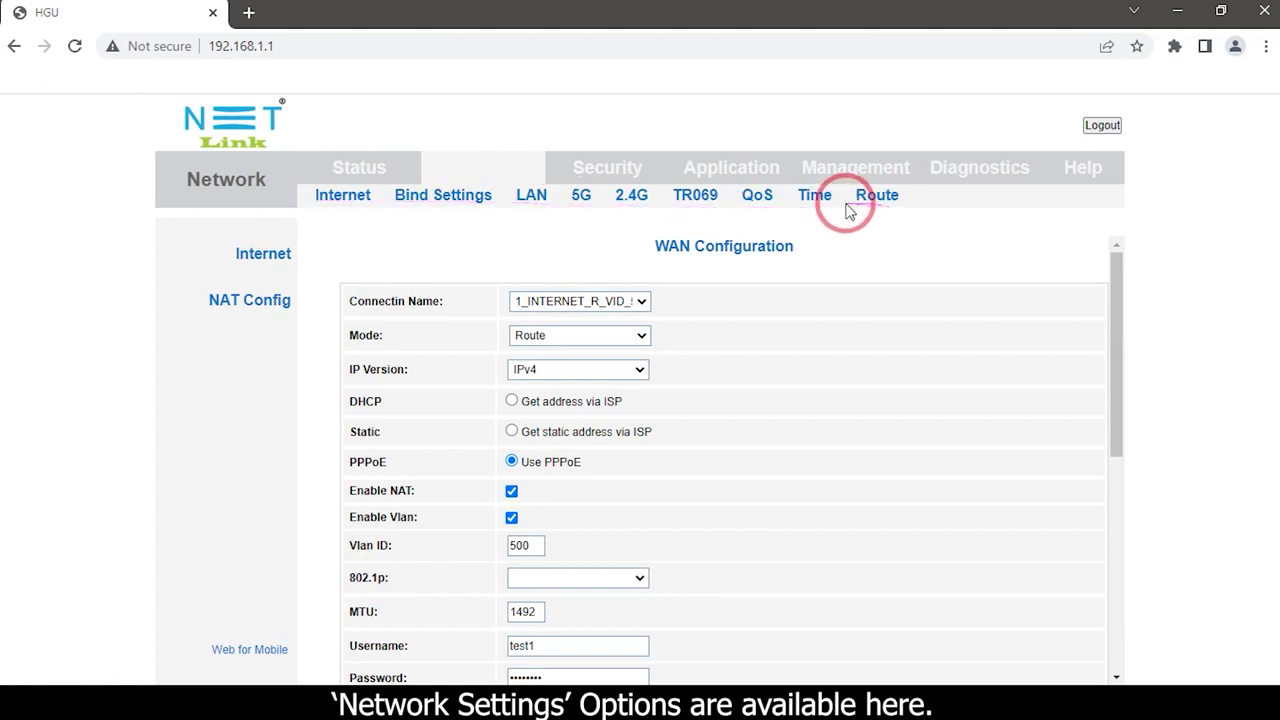
click(579, 198)
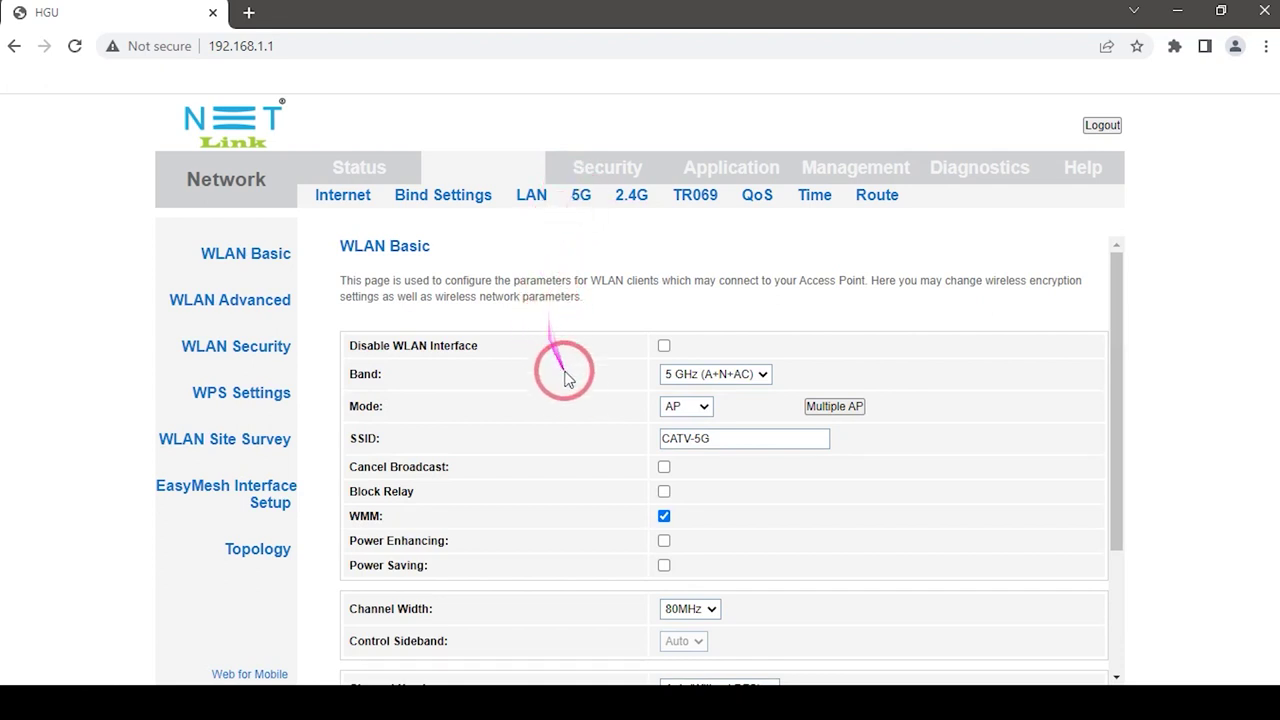
click(697, 410)
click(697, 410)
click(832, 406)
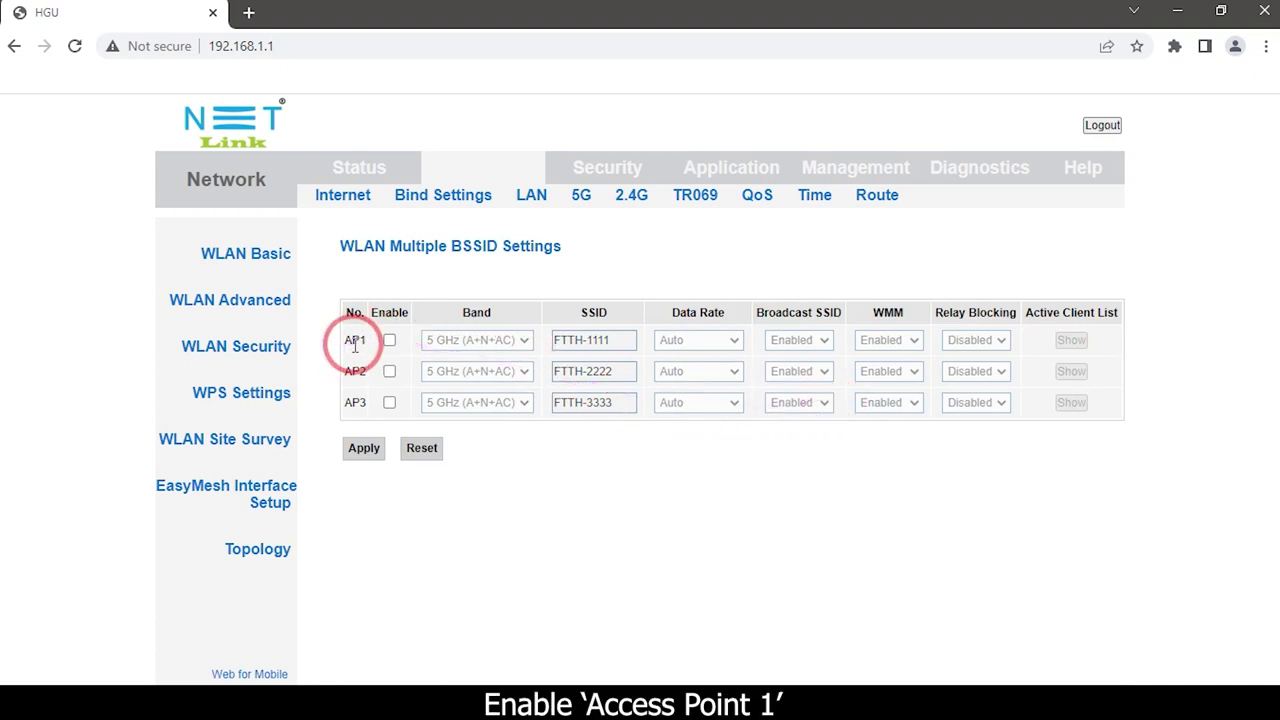
- Enable AP1, change its SSID from FTTH-1111 to Test1, and apply
click(389, 341)
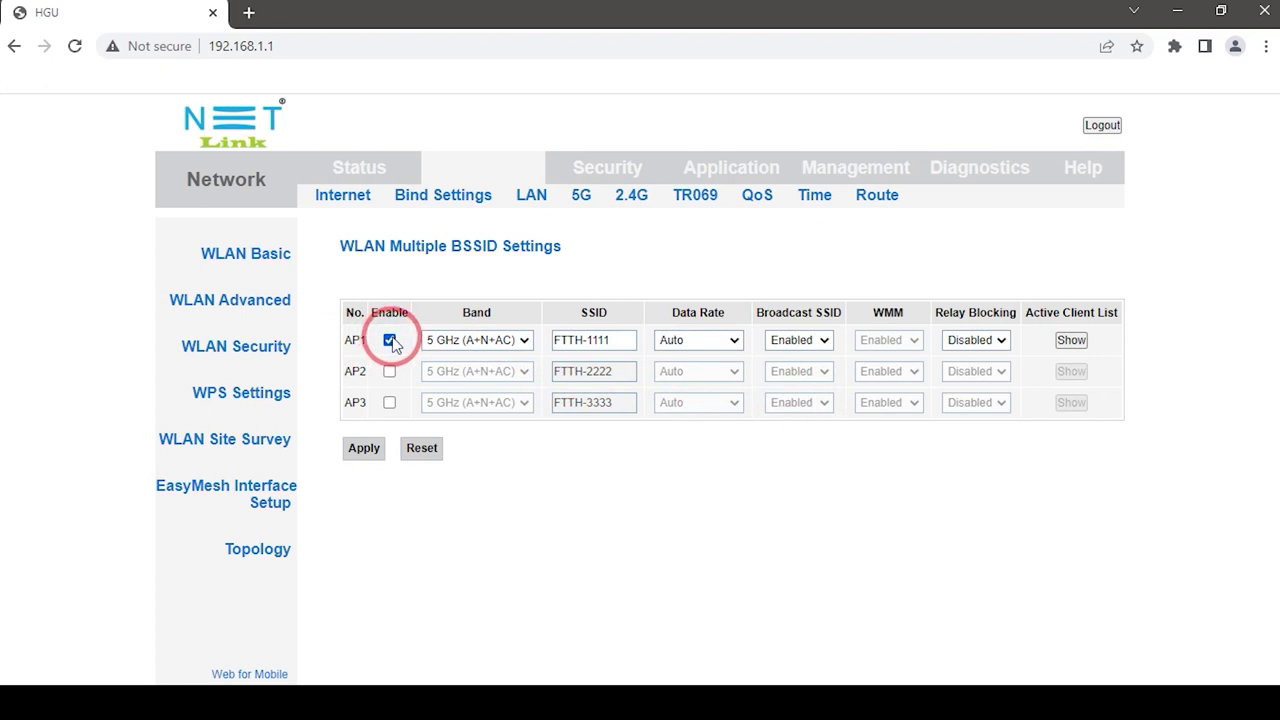
click(607, 340)
key(BackSpace)
key(BackSpace)
key(BackSpace)
key(BackSpace)
key(BackSpace)
key(BackSpace)
key(BackSpace)
key(BackSpace)
key(BackSpace)
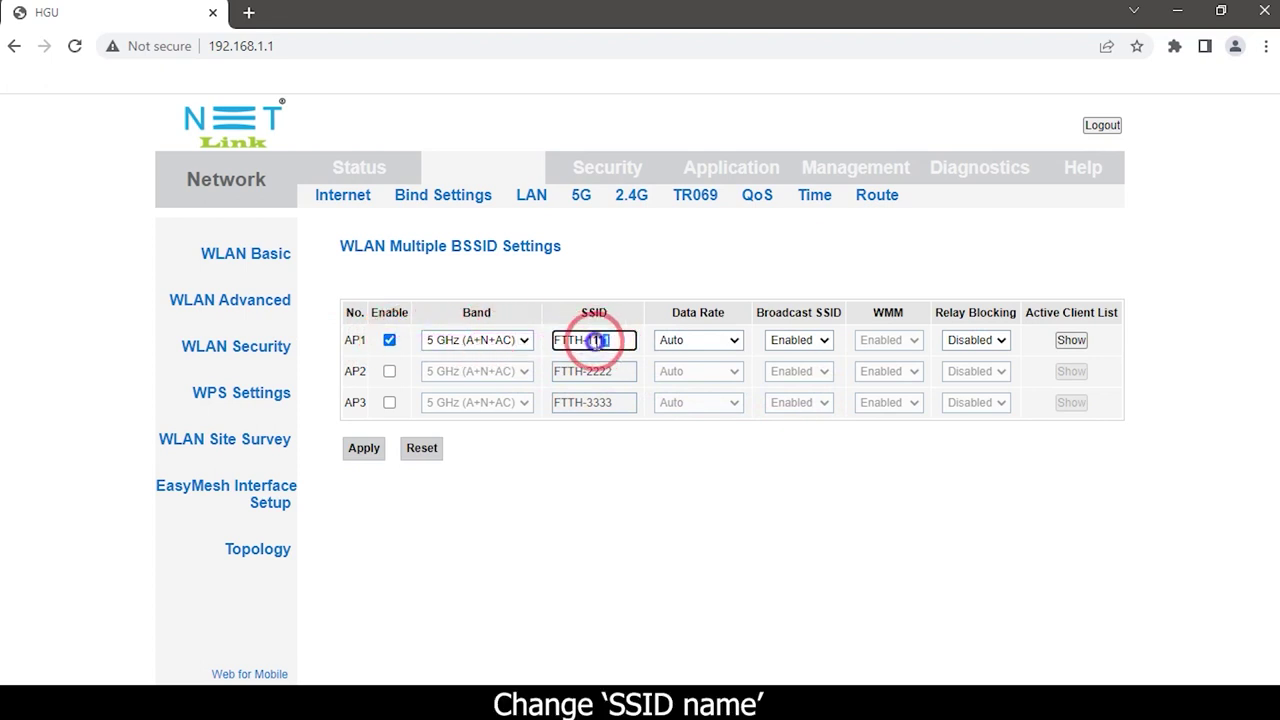
text(Test1)
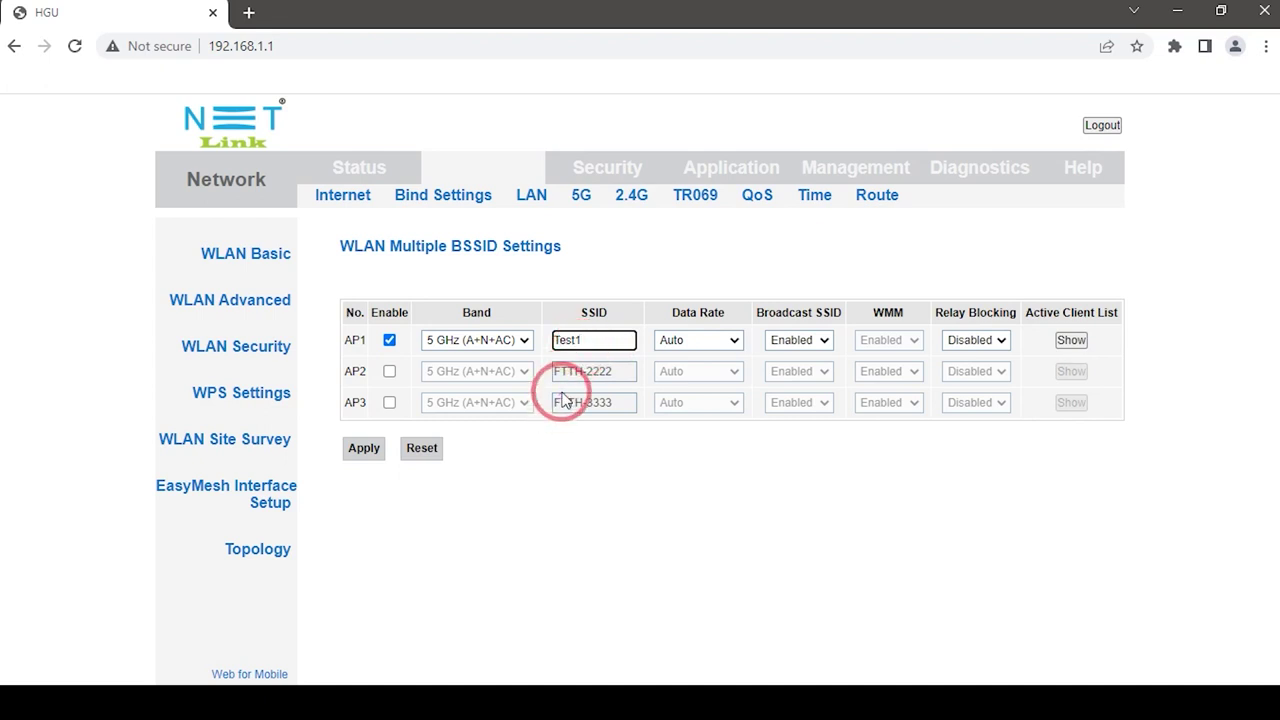
click(366, 448)
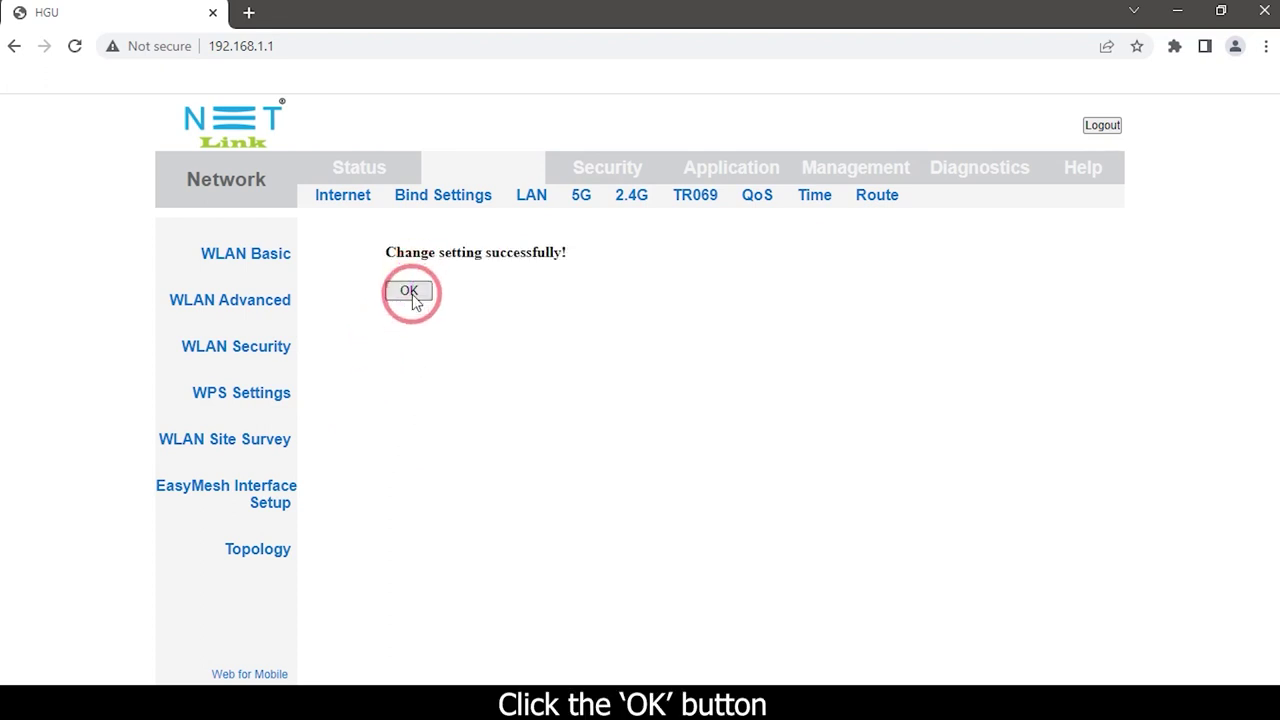
click(410, 292)
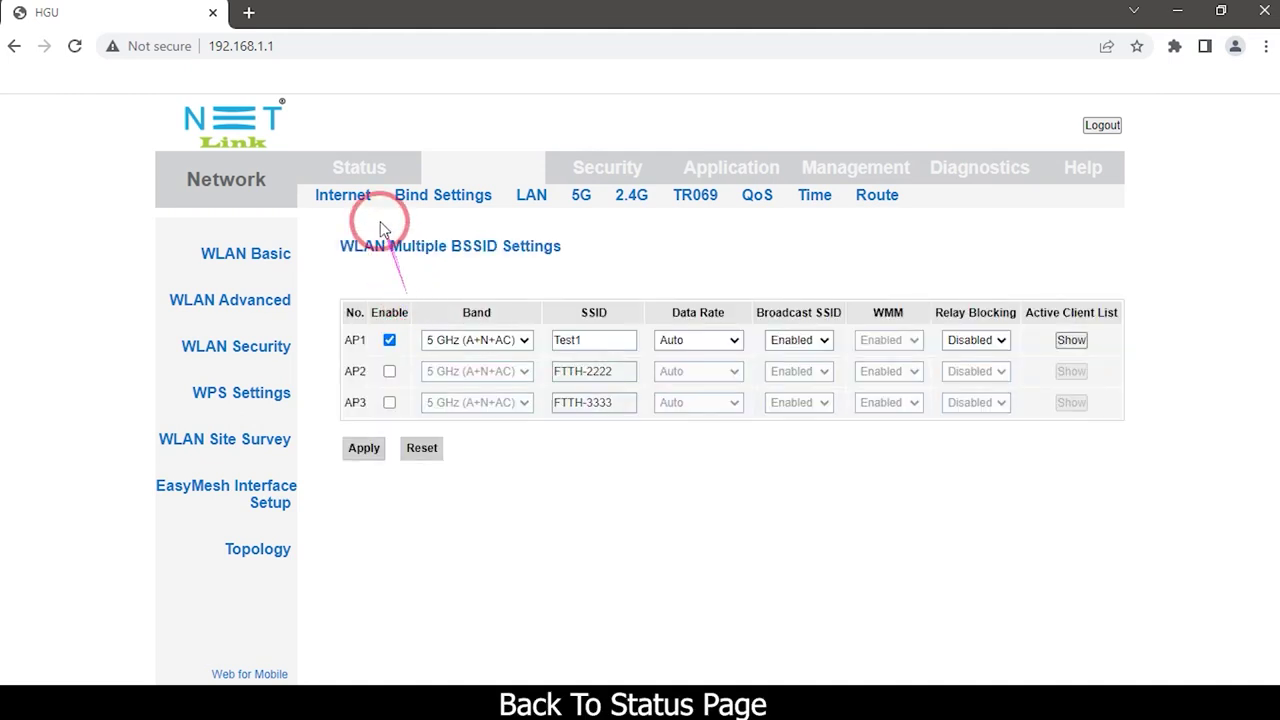
- Open Status > User Info to check the WLAN Interface table for Test1
click(362, 173)
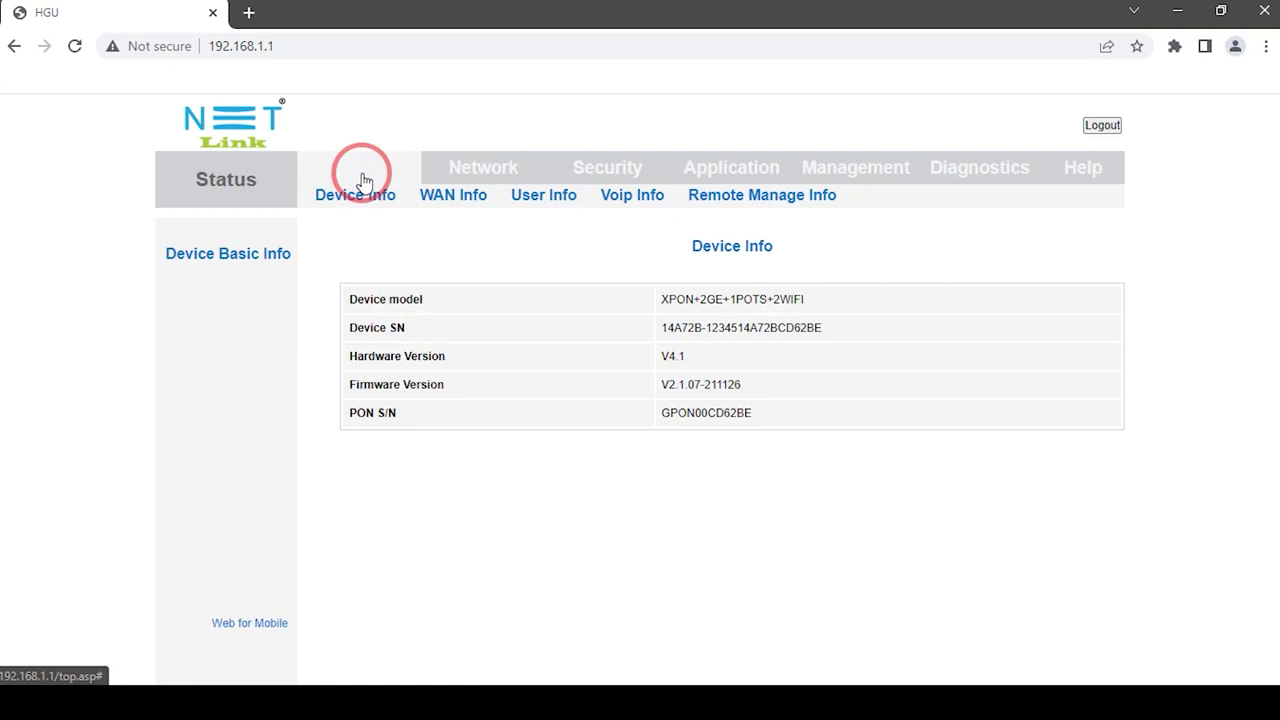
click(541, 196)
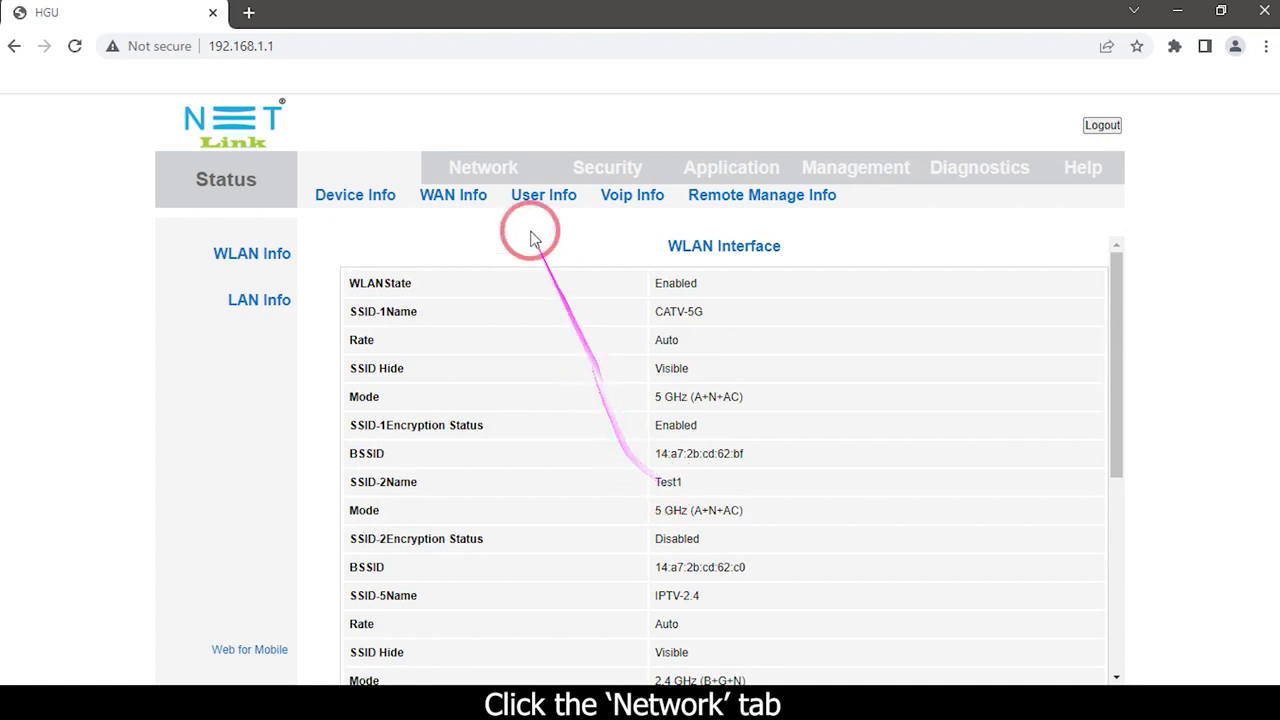
- In 5G WLAN Security, select AP1 - Test1 and set encryption to WPA2 Mixed
click(506, 176)
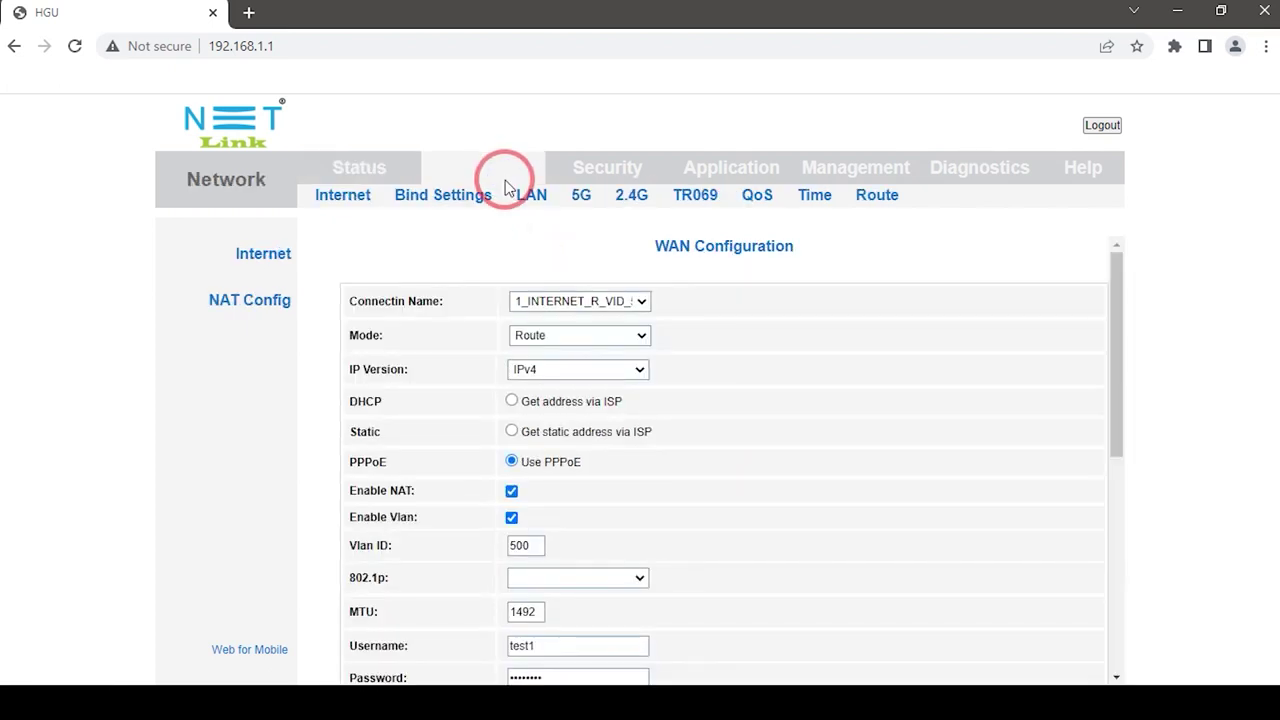
click(581, 197)
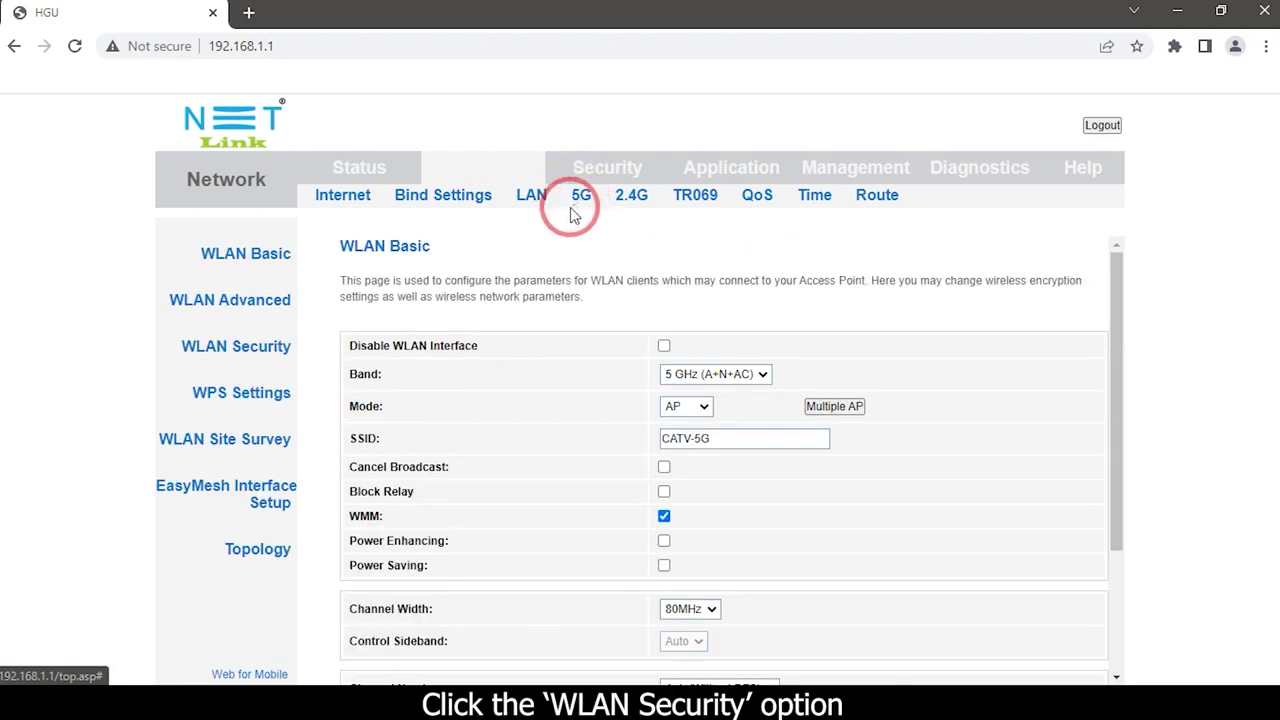
click(229, 347)
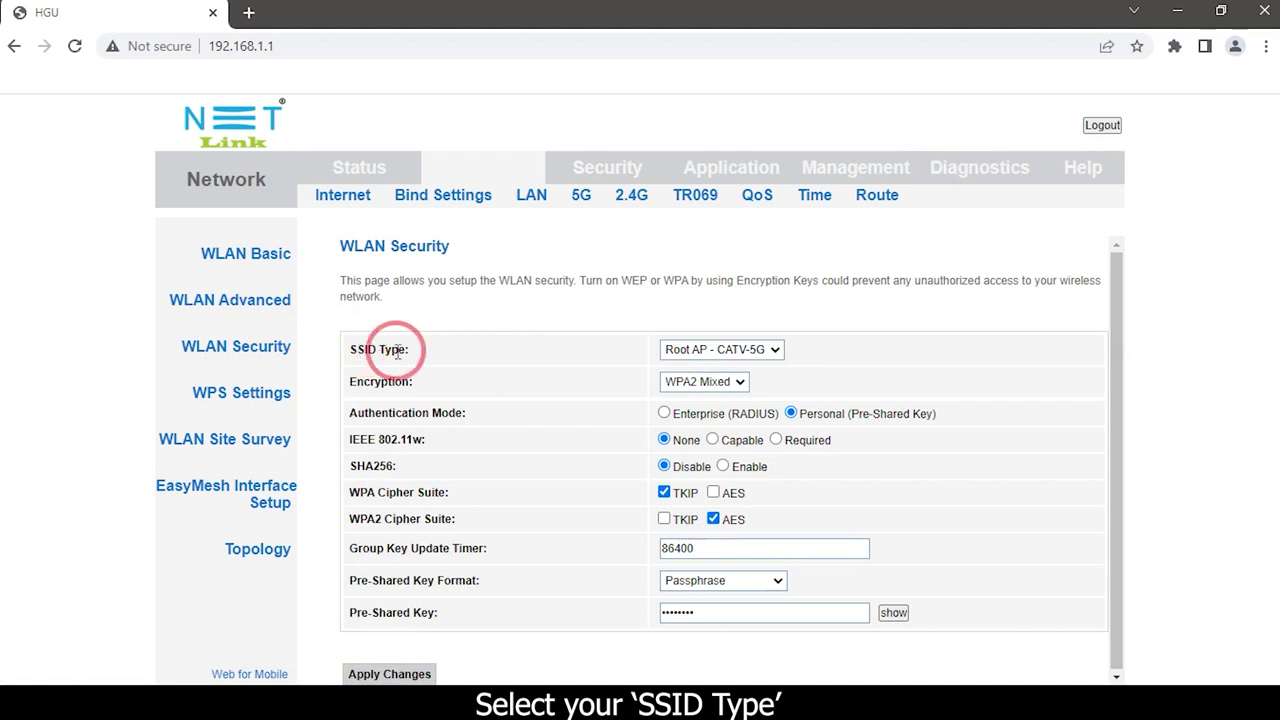
click(714, 359)
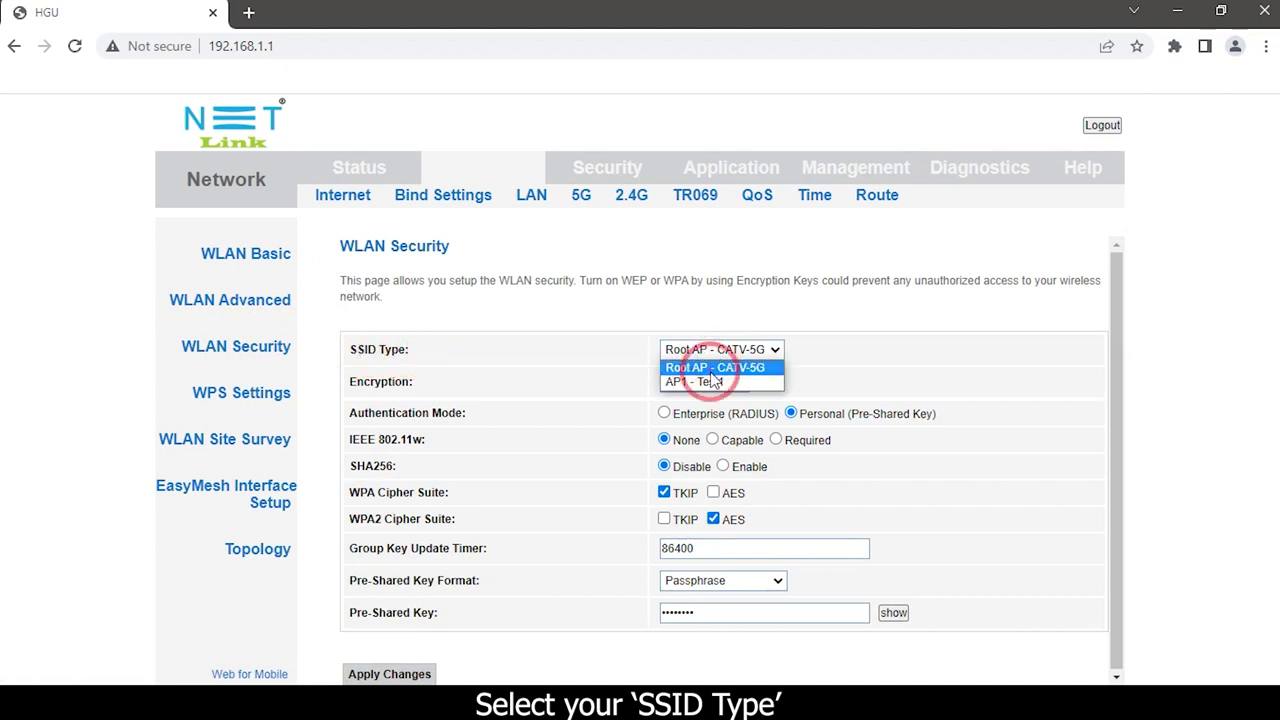
click(713, 381)
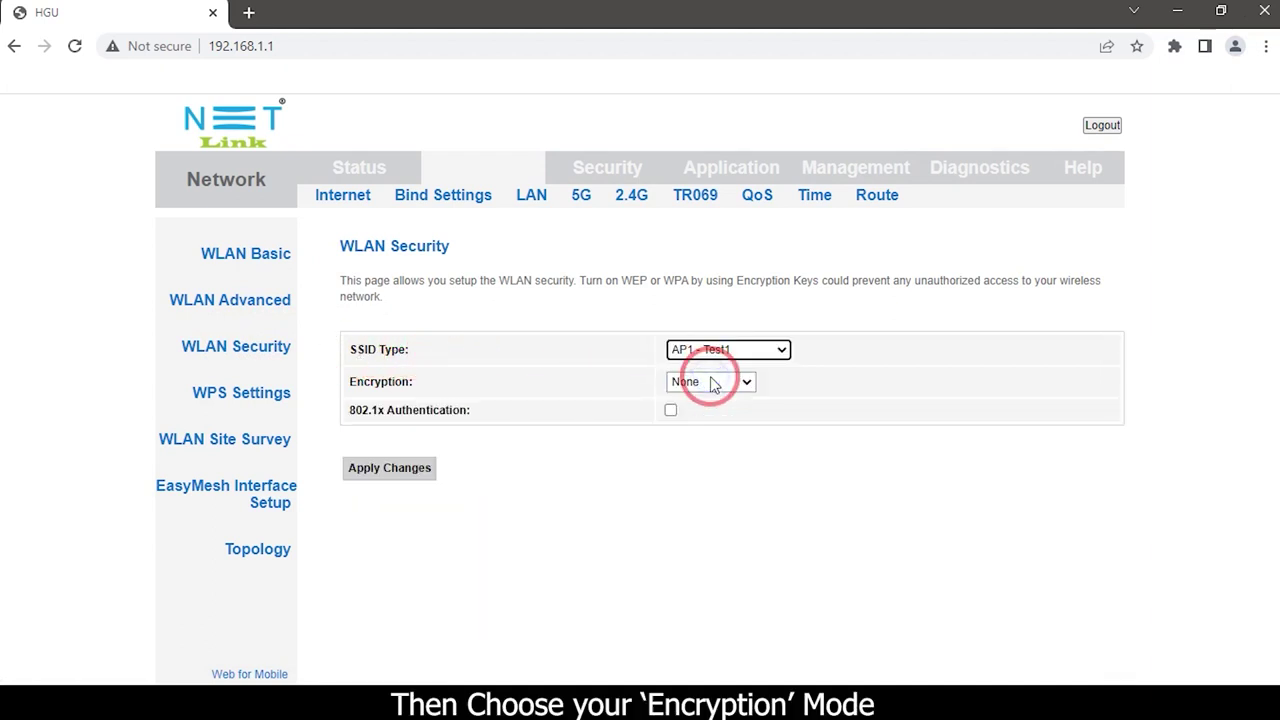
click(712, 383)
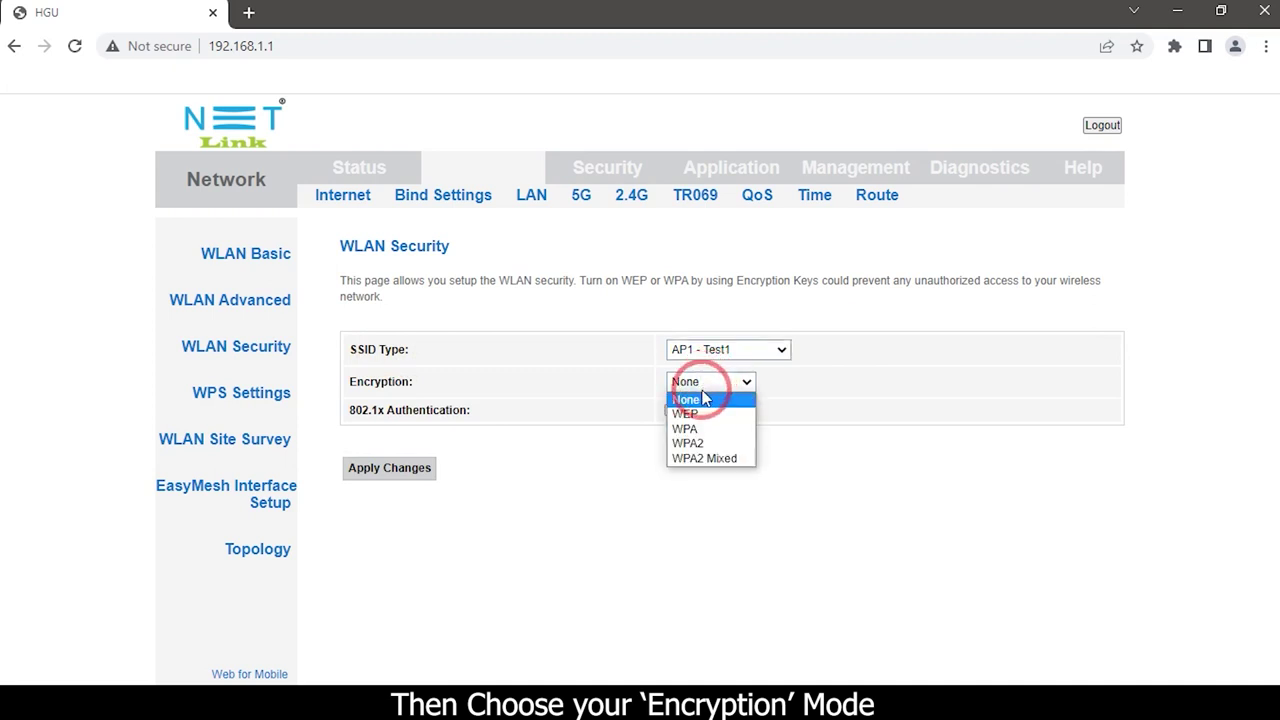
click(703, 458)
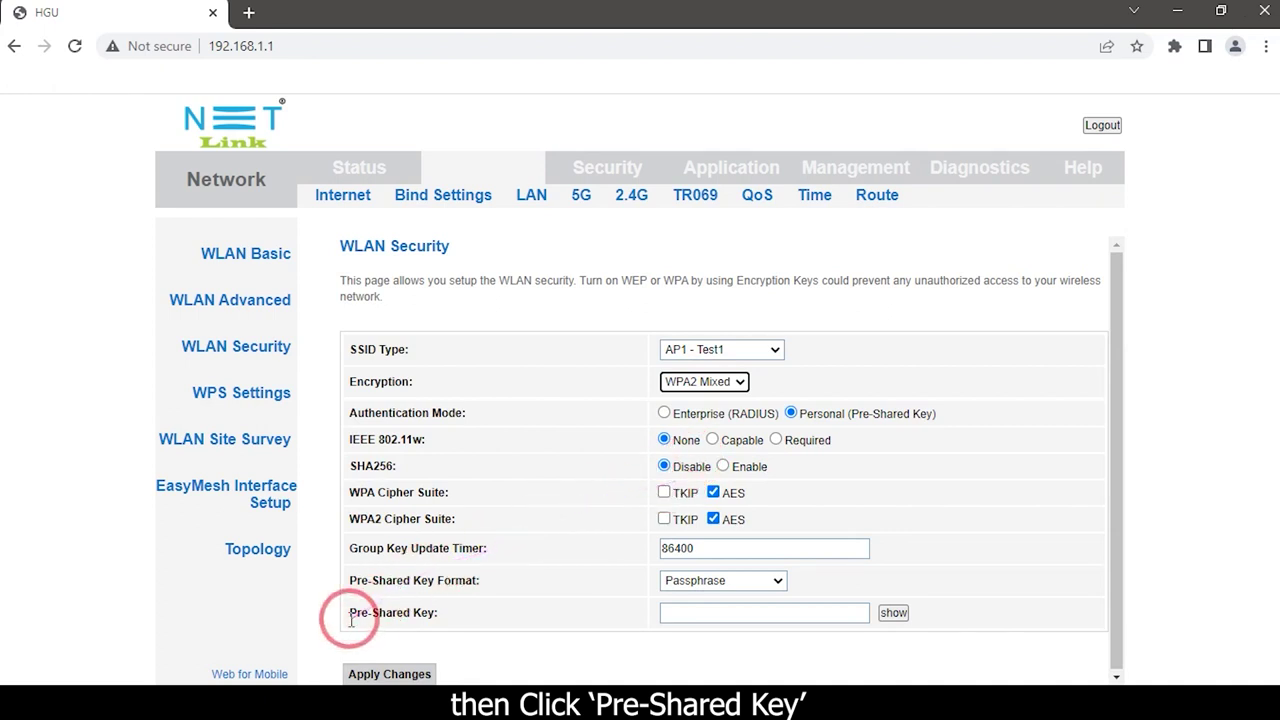
- Enter a new pre-shared key for Test1 and apply the changes
click(699, 613)
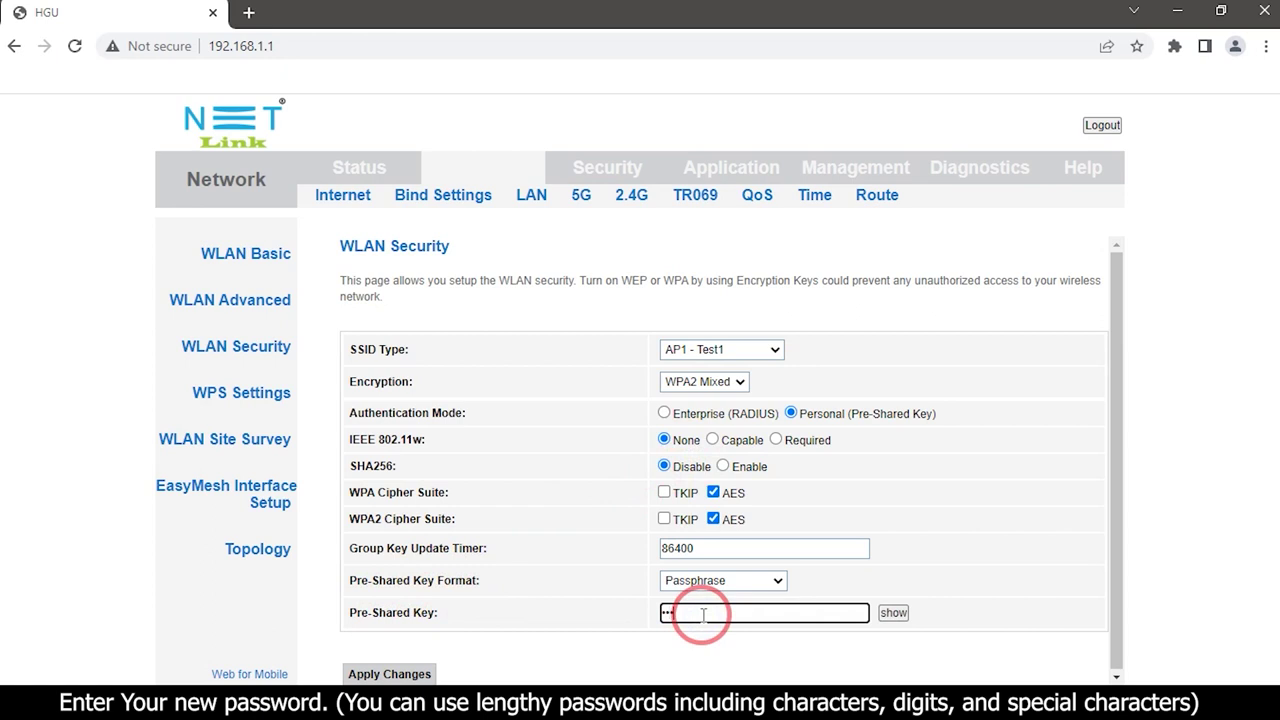
text(5)
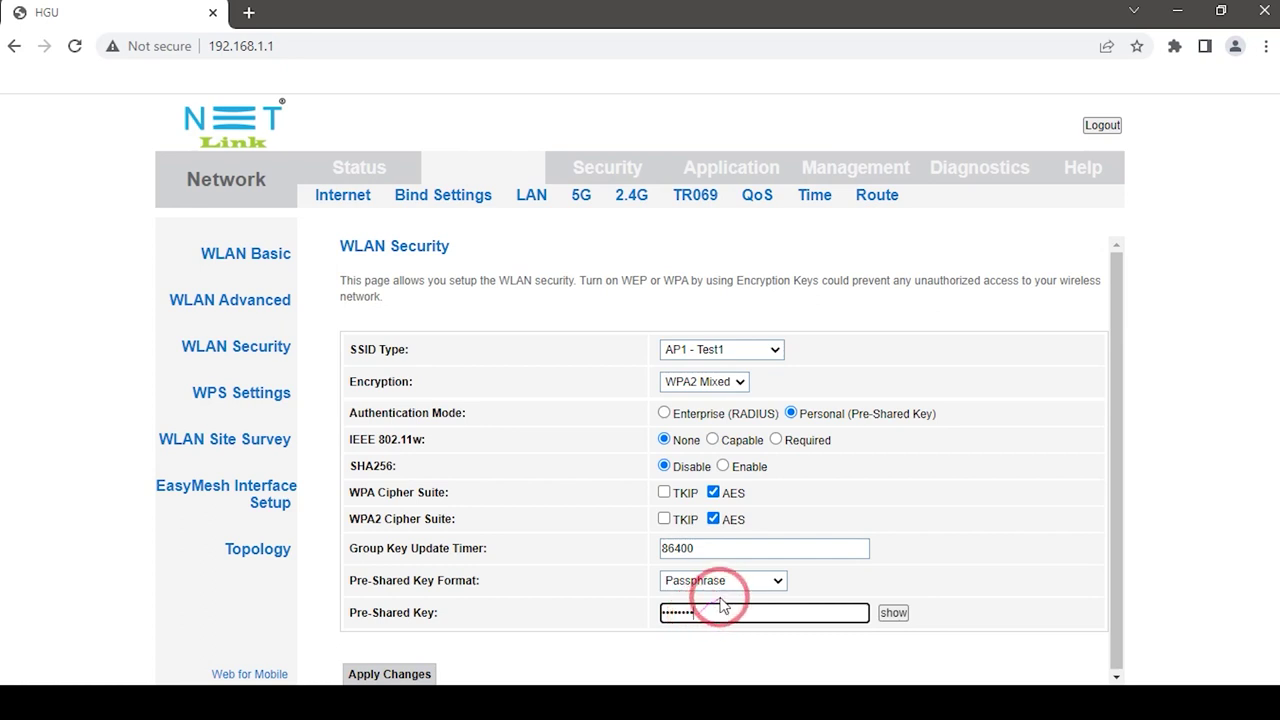
click(418, 673)
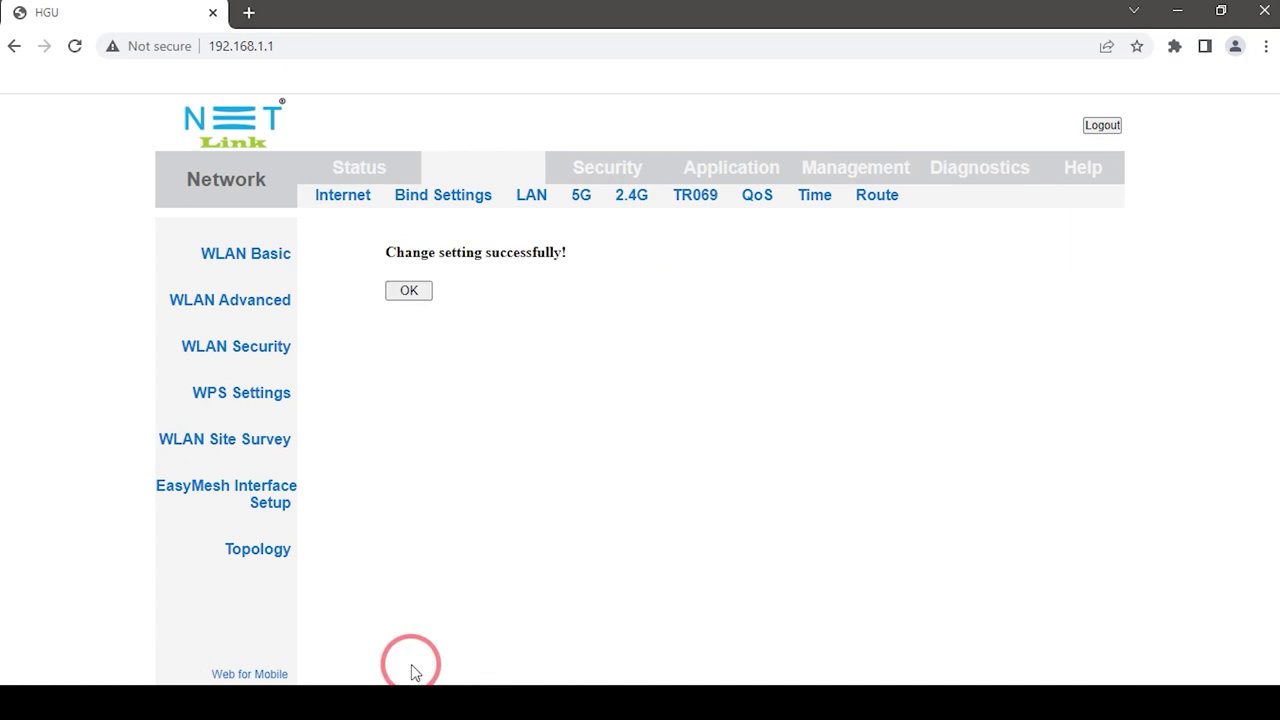
click(411, 291)
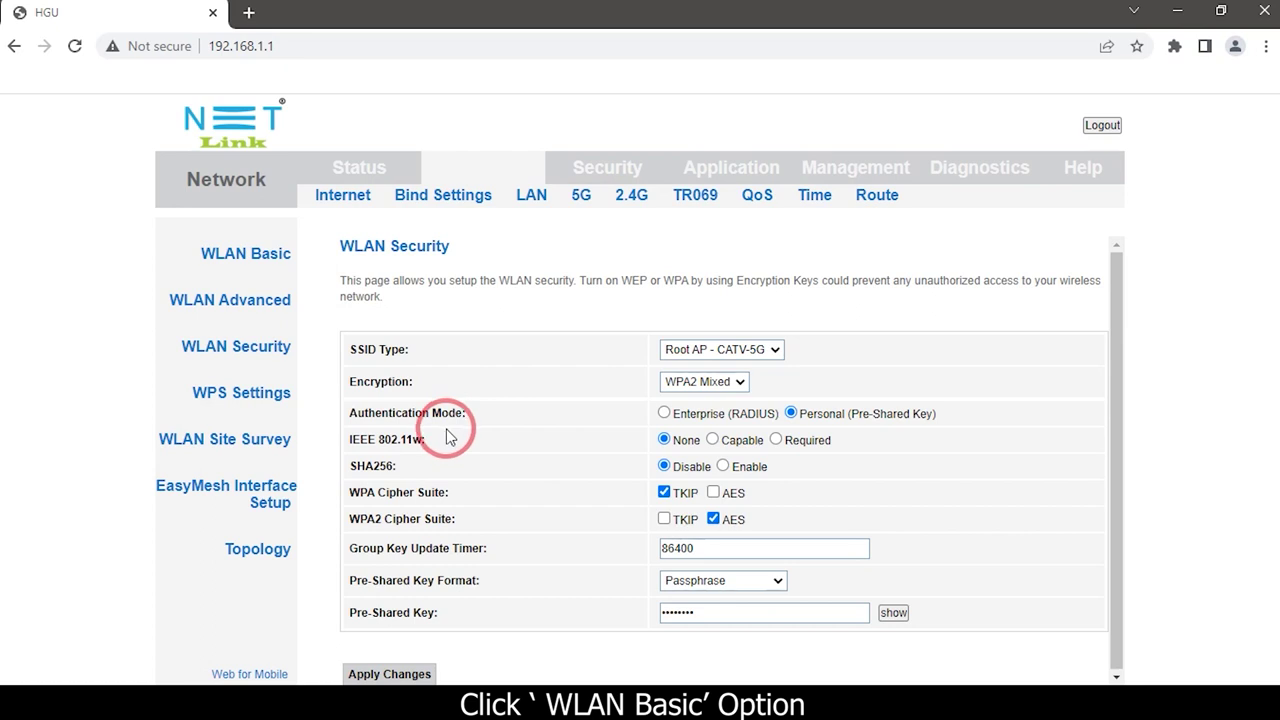
- Go back to WLAN Basic and open the Multiple AP settings table
click(271, 265)
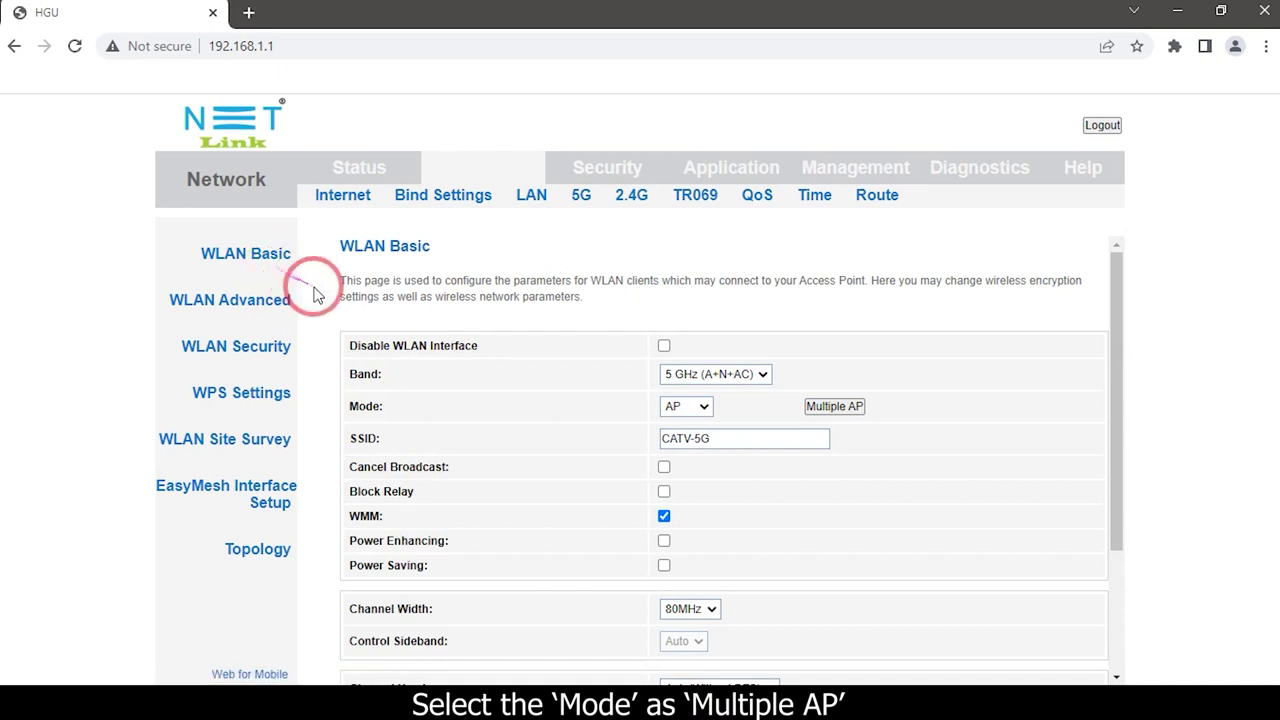
click(832, 412)
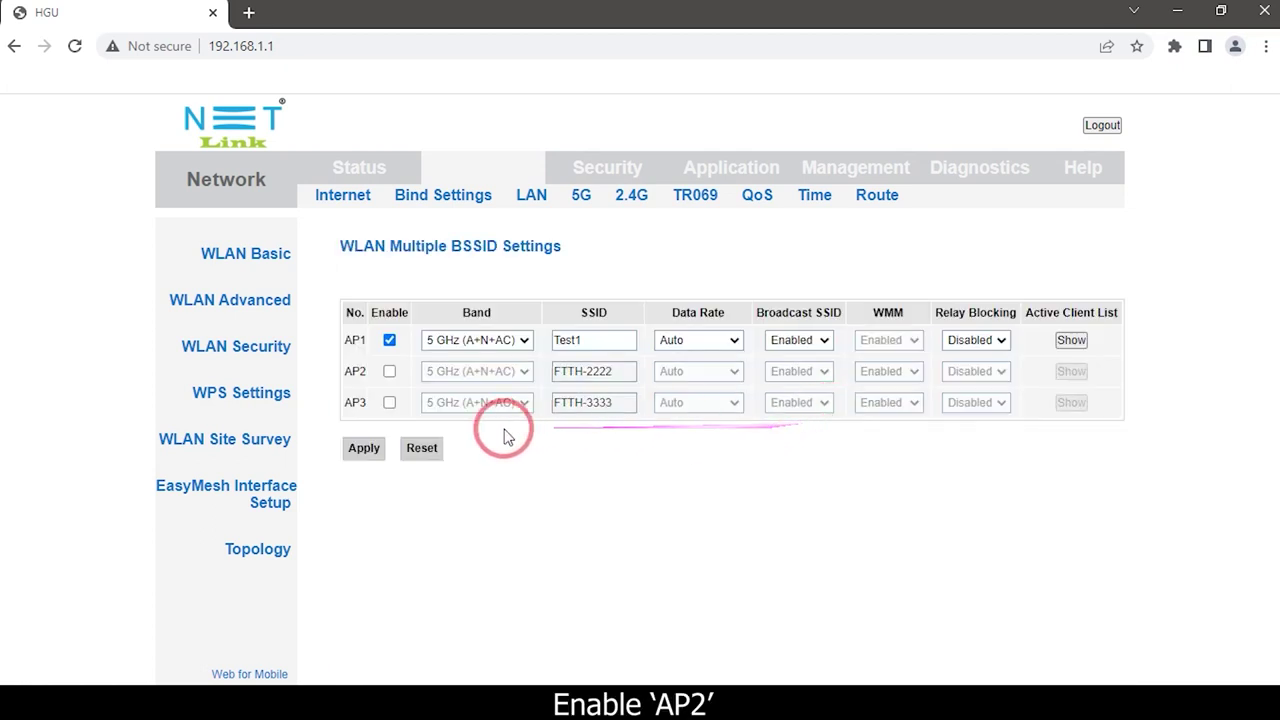
- Enable AP2, replace its SSID FTTH-2222 with Test2, and apply
click(390, 372)
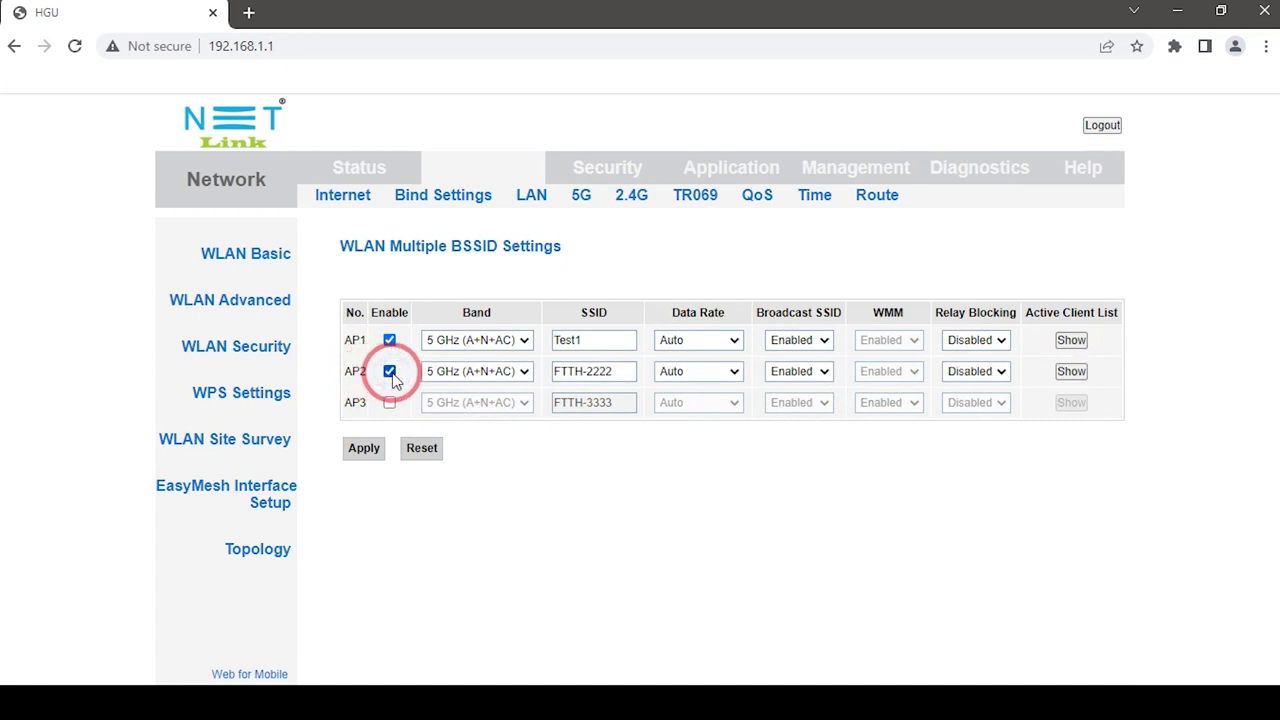
triple_click(595, 372)
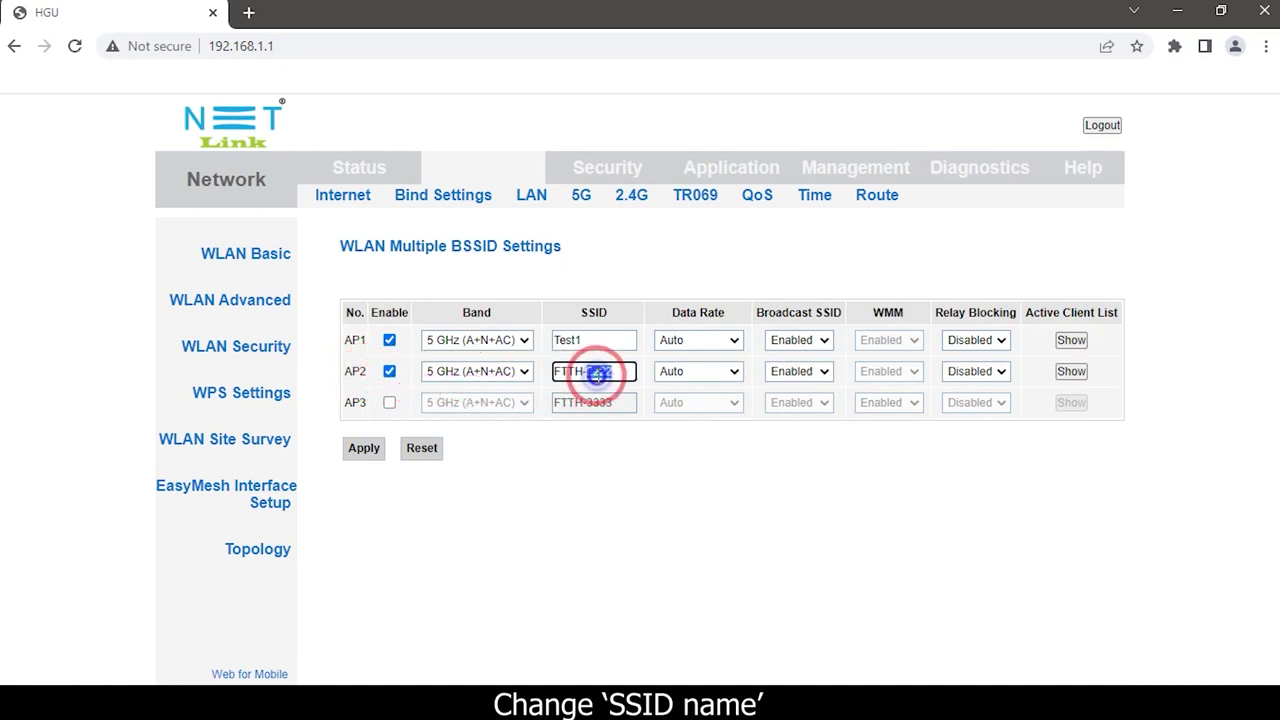
text(Test2)
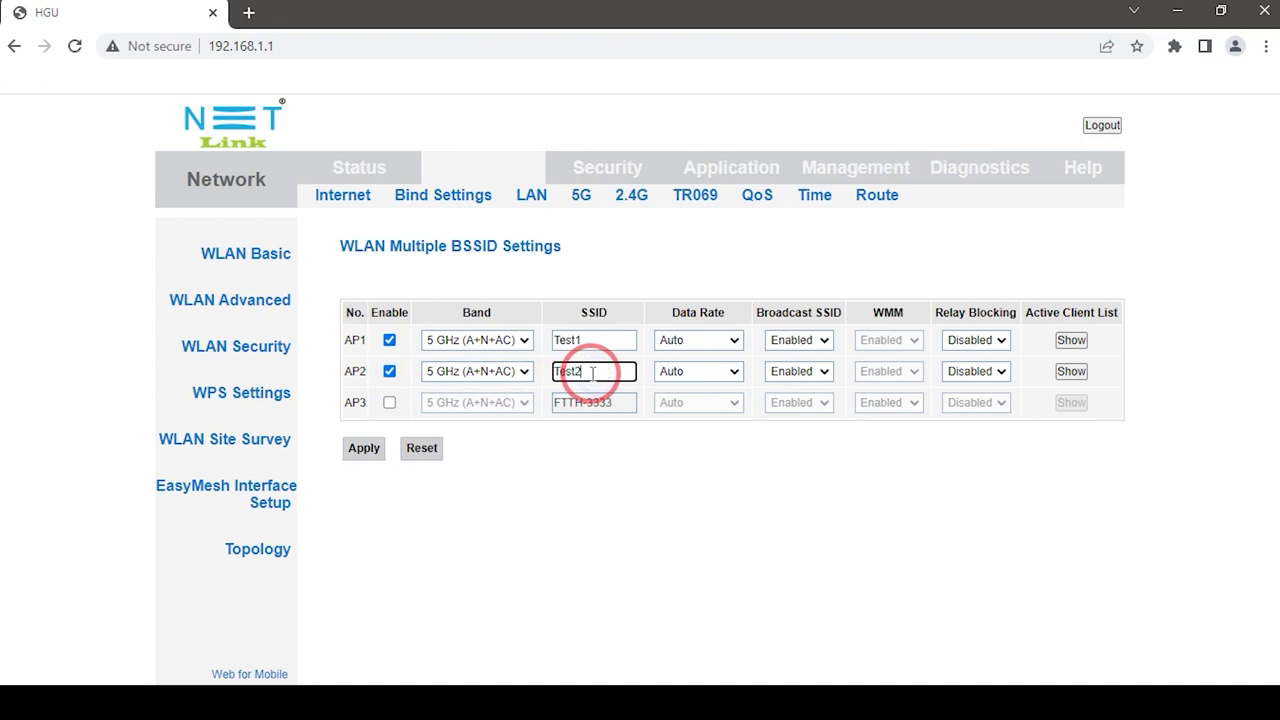
click(365, 449)
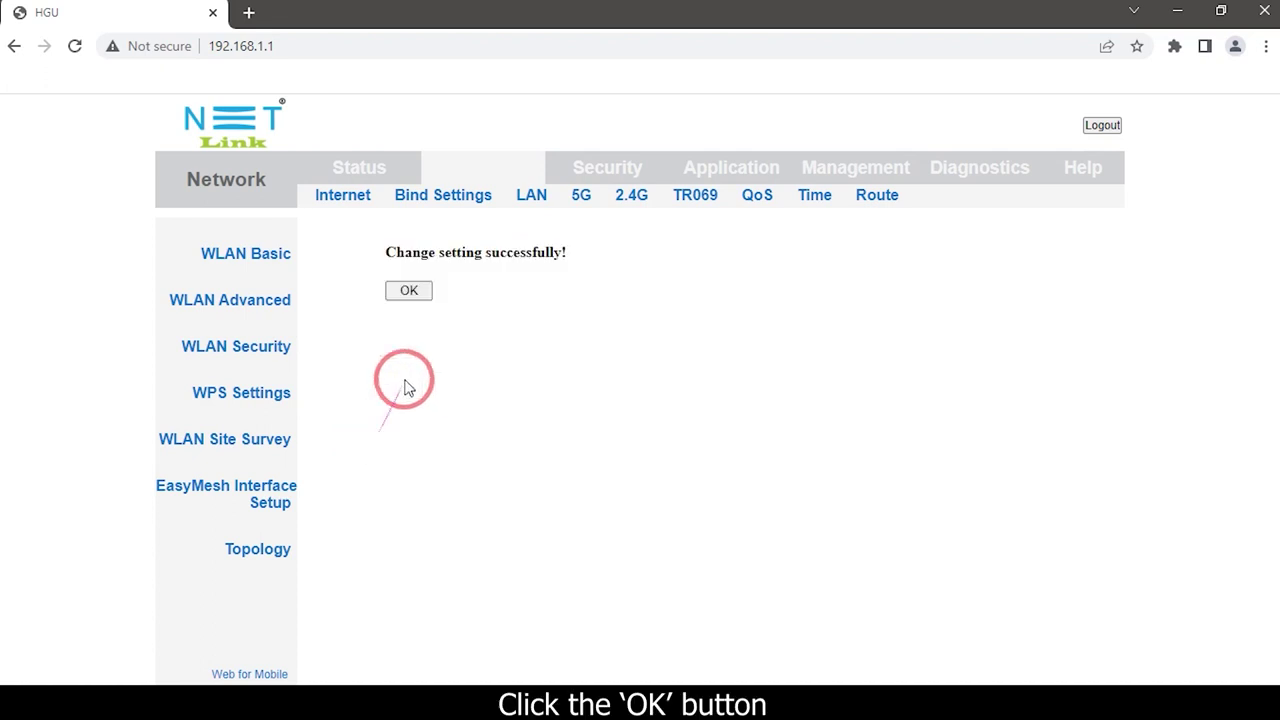
click(408, 293)
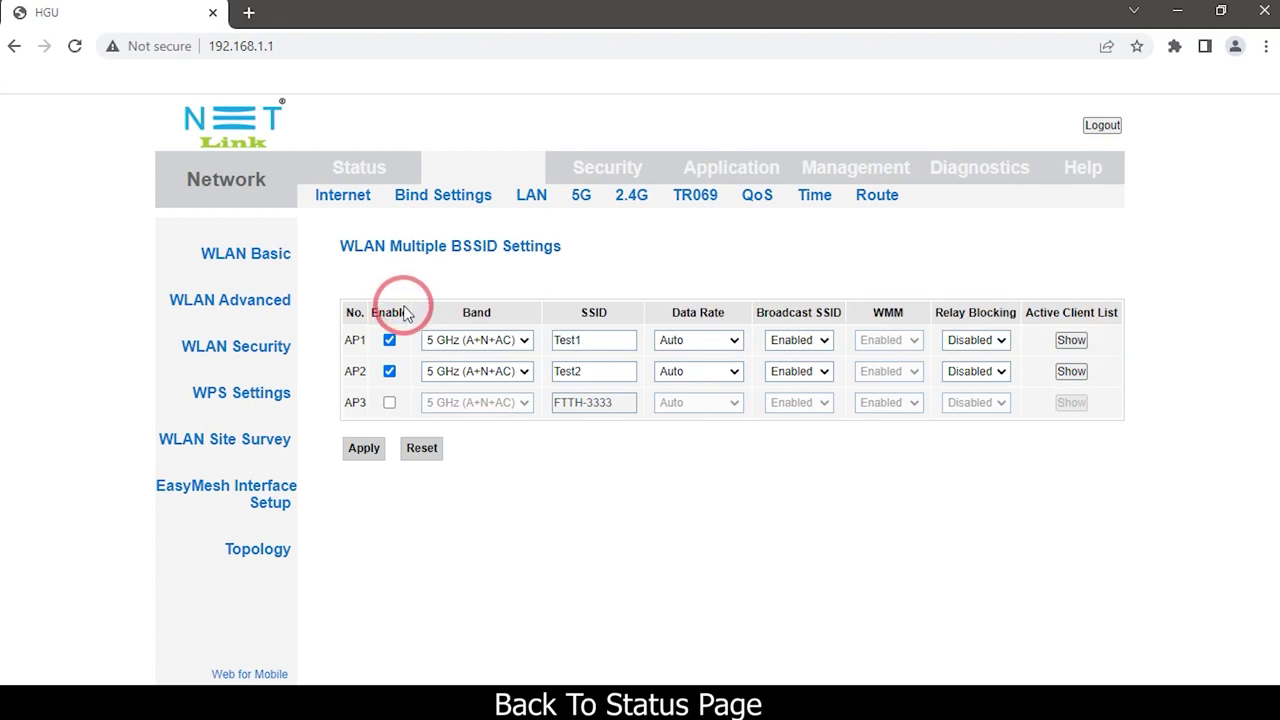
- Check Status > User Info for Test1 and Test2, then return to Network
click(345, 170)
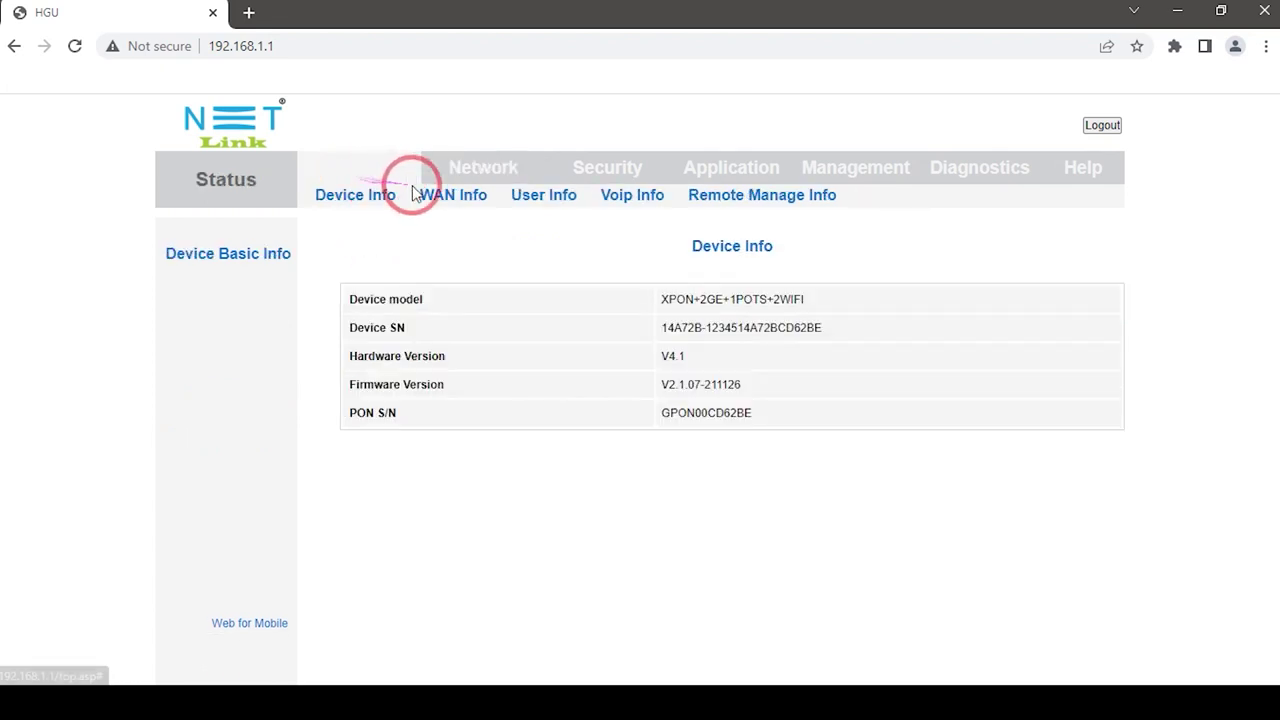
click(540, 195)
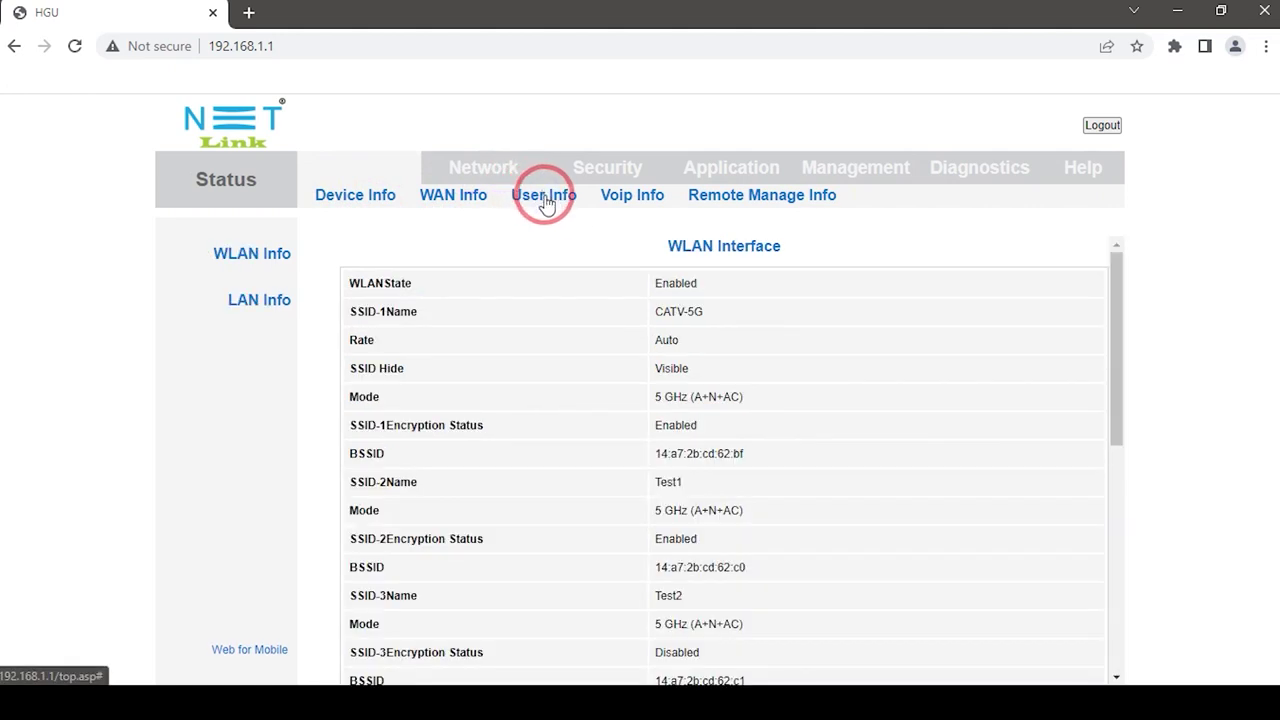
scroll(609, 443, down, 2)
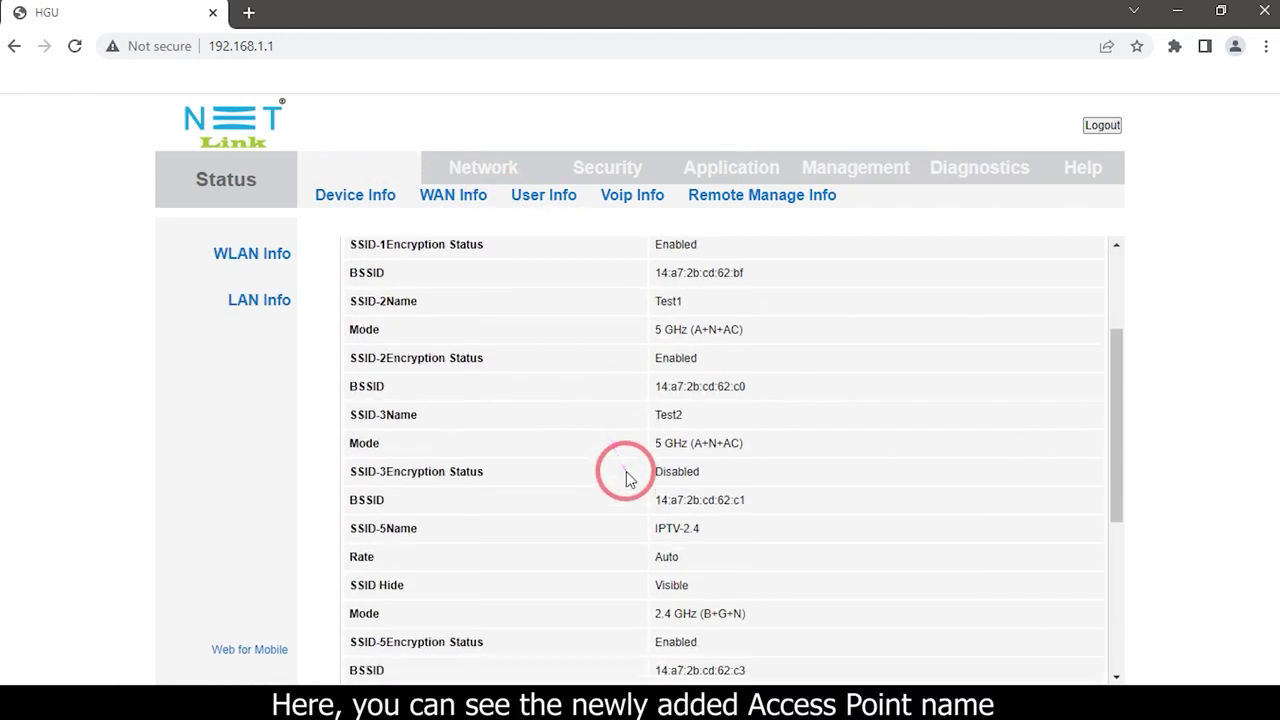
scroll(662, 436, up, 1)
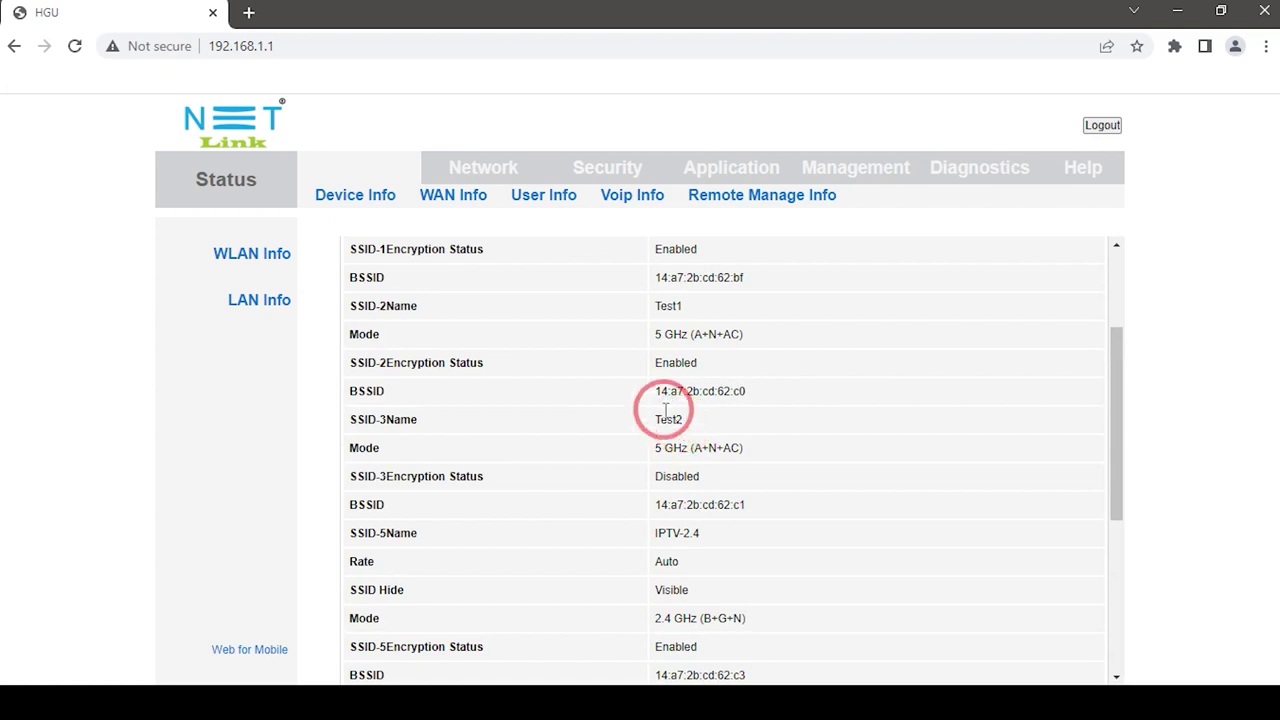
click(490, 175)
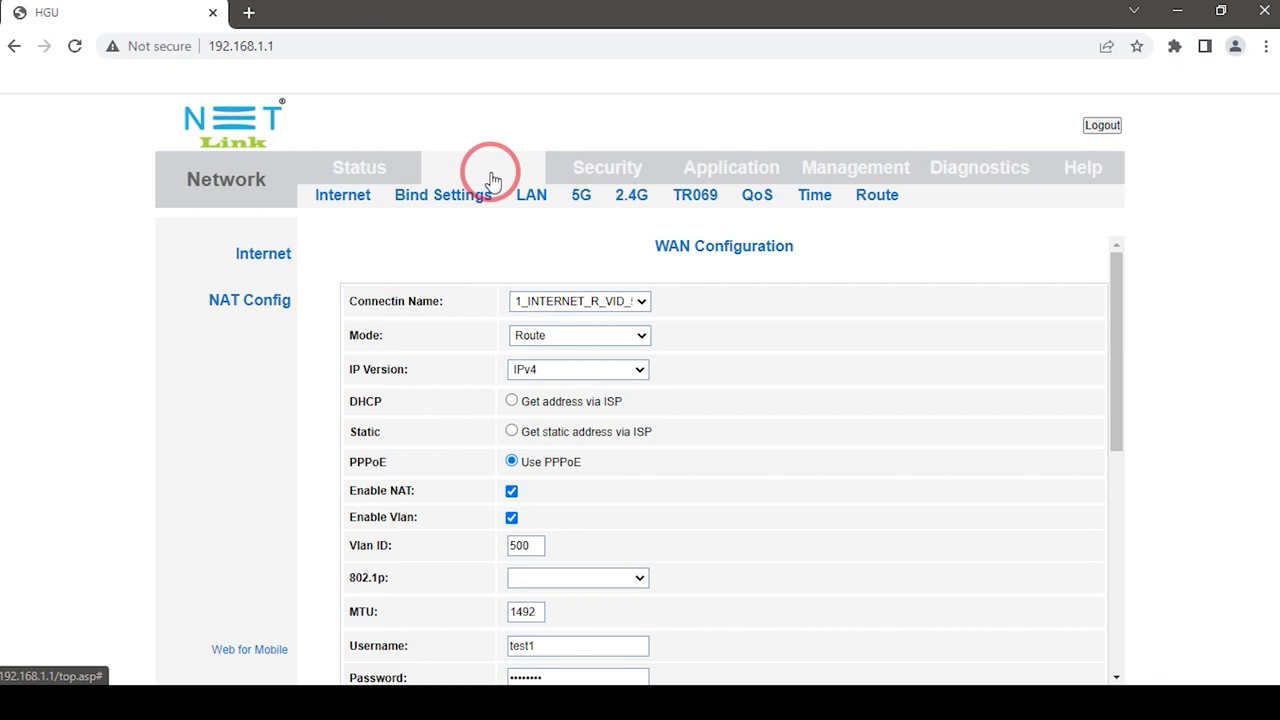
- In 5G WLAN Security, pick AP2 - Test2 and choose WPA2 Mixed encryption
click(579, 197)
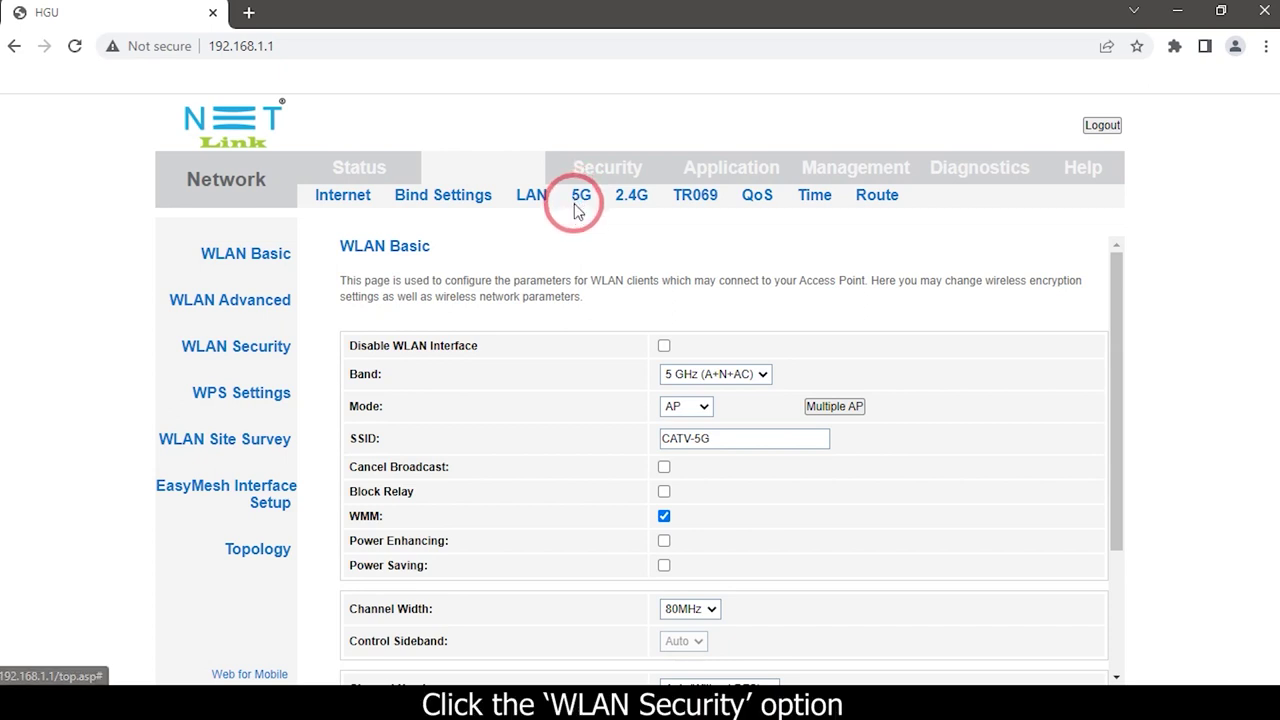
click(266, 352)
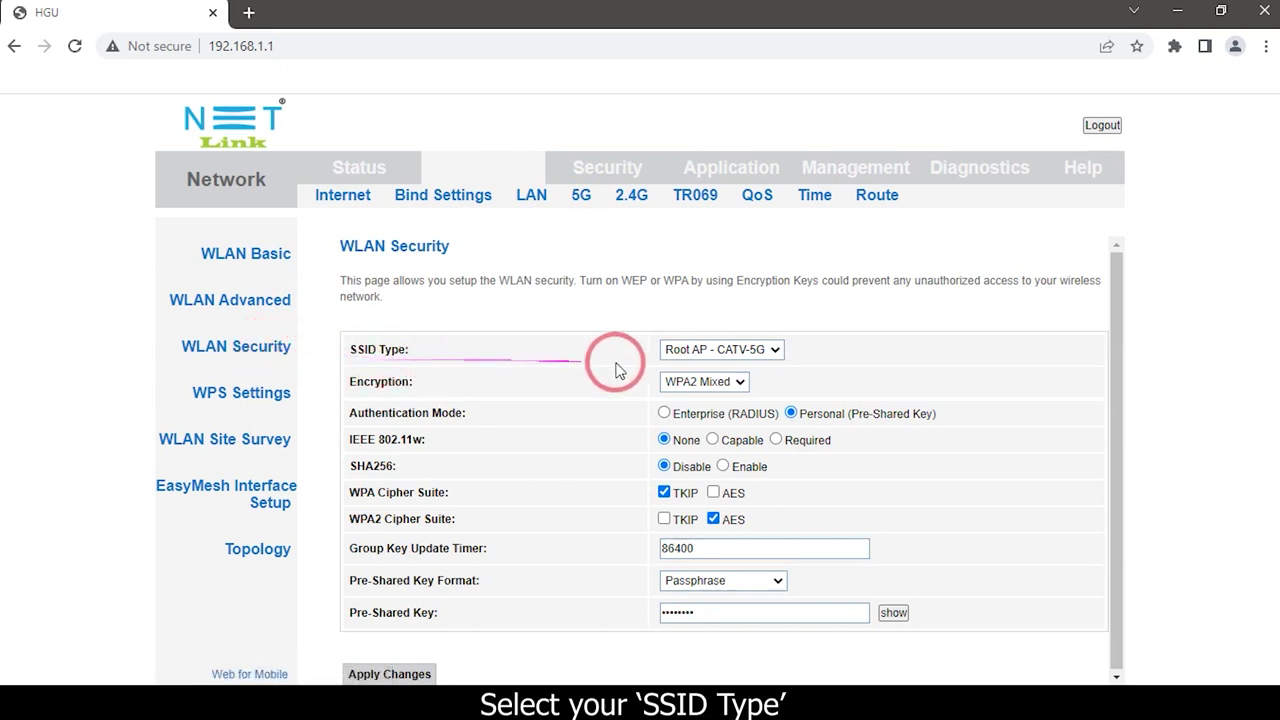
click(765, 350)
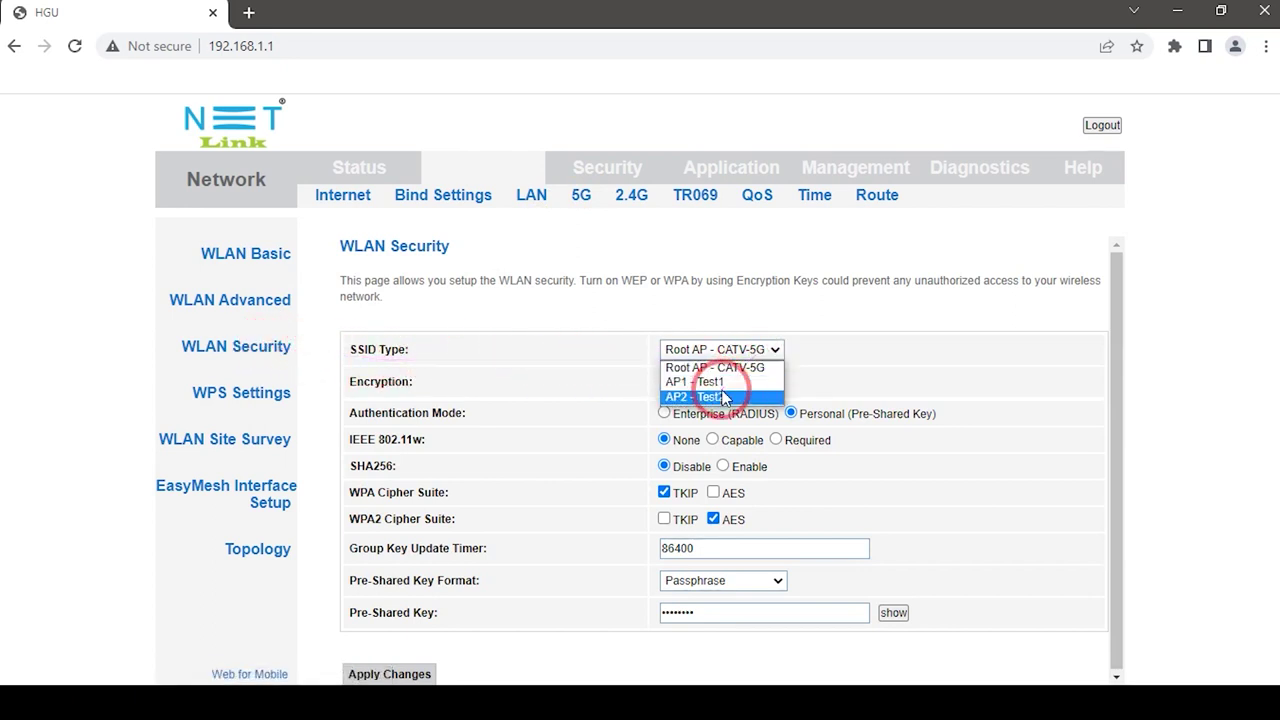
click(722, 397)
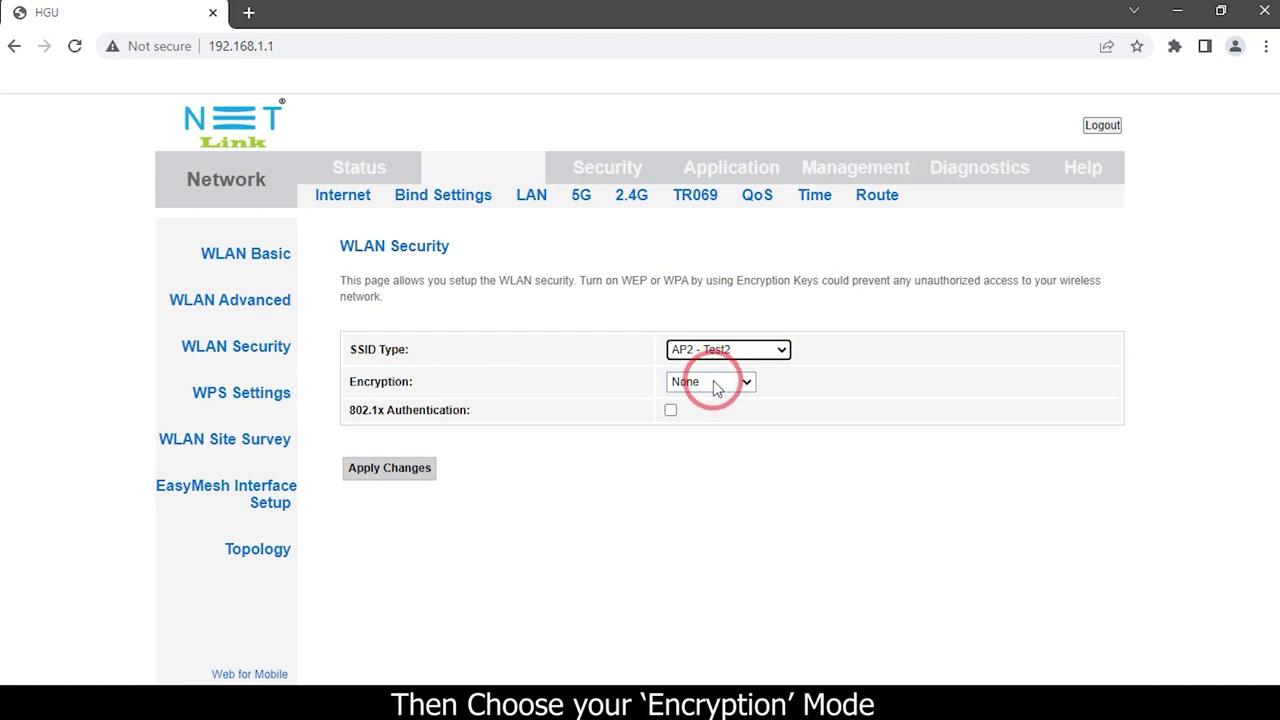
click(714, 383)
click(716, 457)
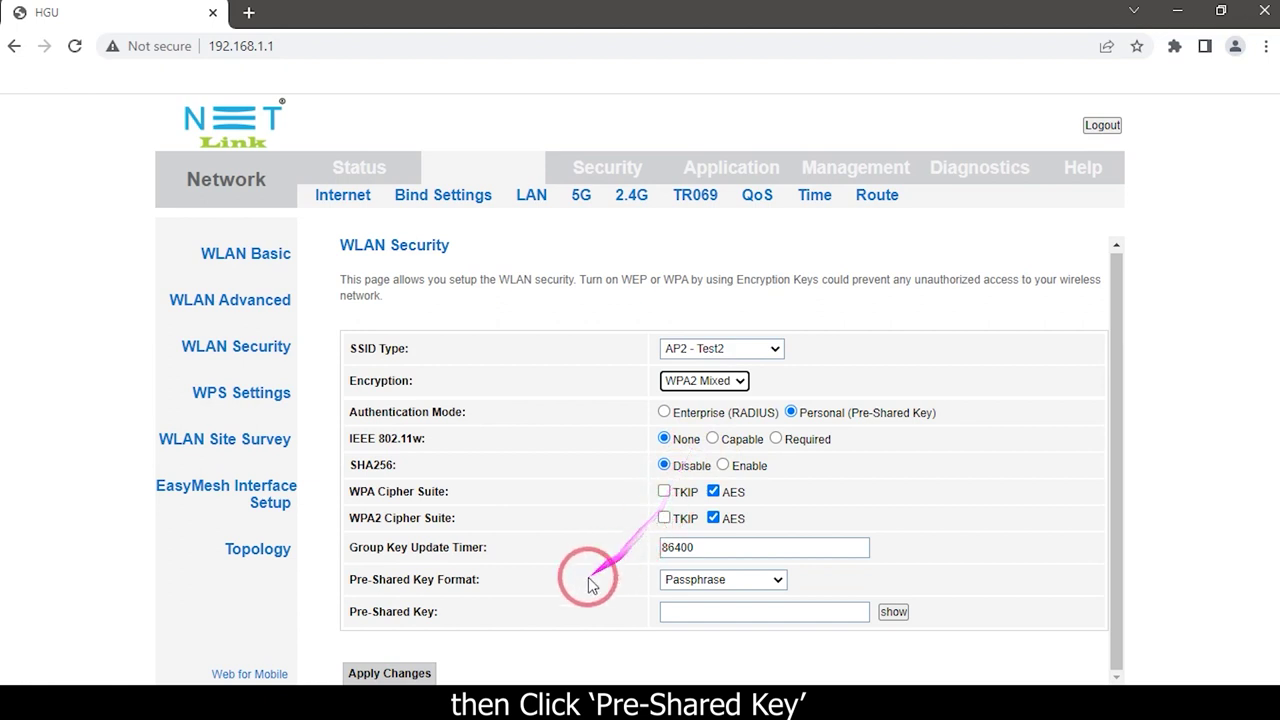
- Enter a pre-shared key for AP2 - Test2 and apply its WPA2 Mixed security settings
click(698, 611)
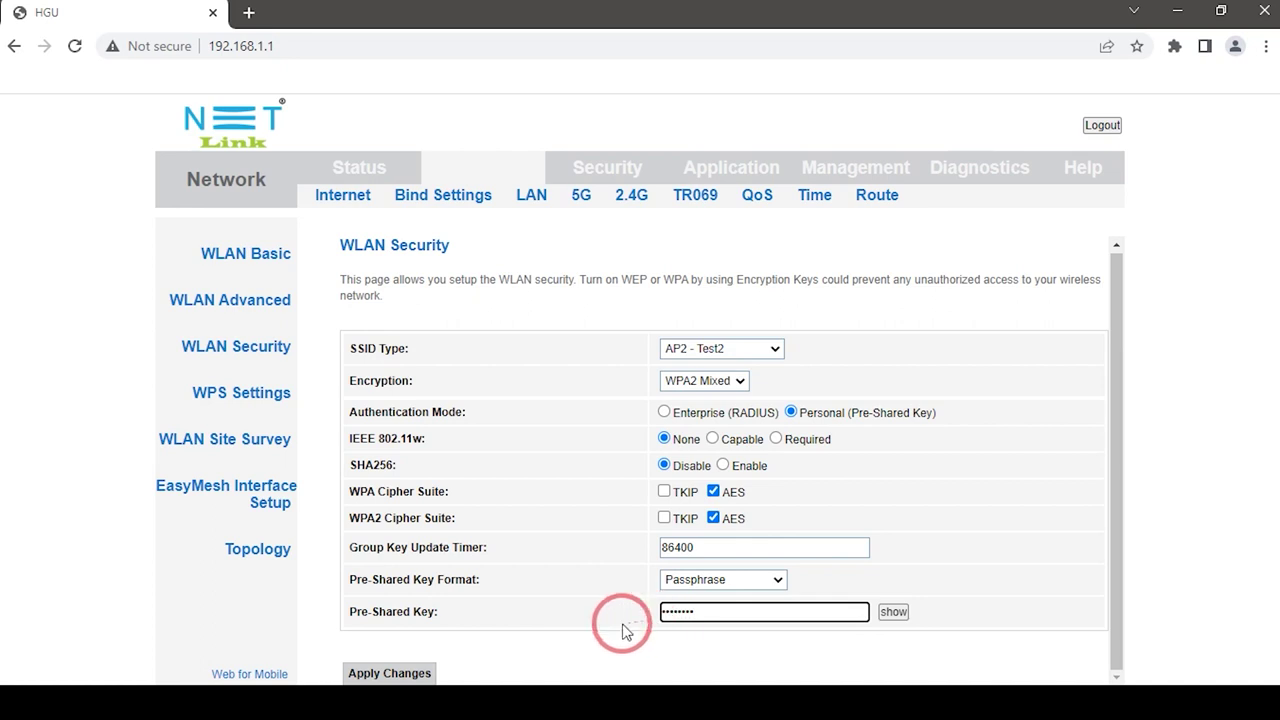
click(393, 675)
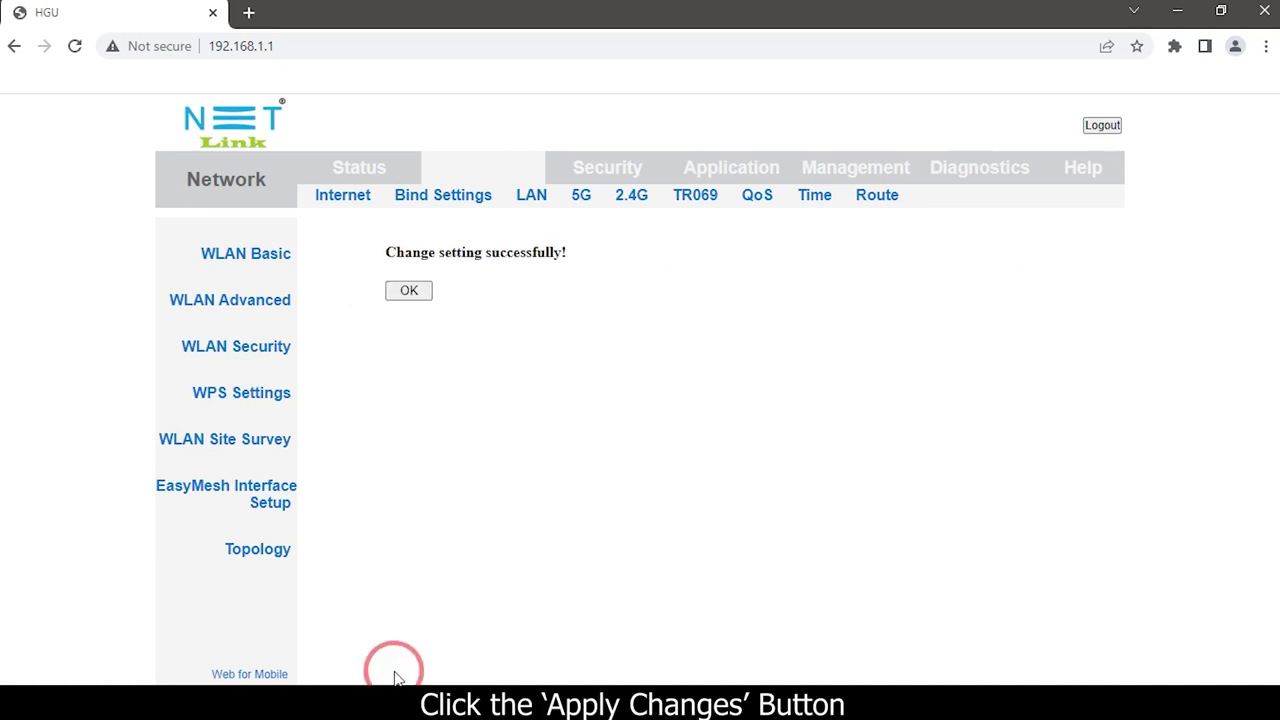
click(410, 292)
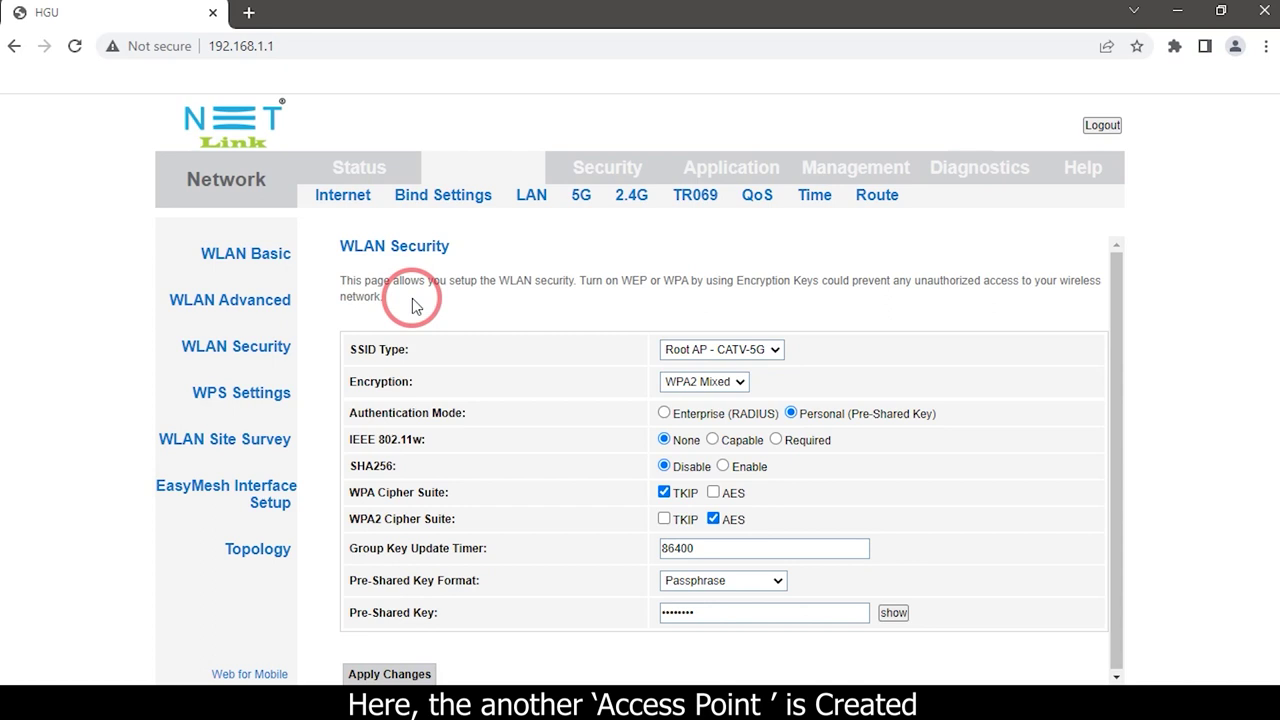
- From the router's Device Info status page, confirm Test1 and Test2 appear among available Windows Wi-Fi networks
click(344, 172)
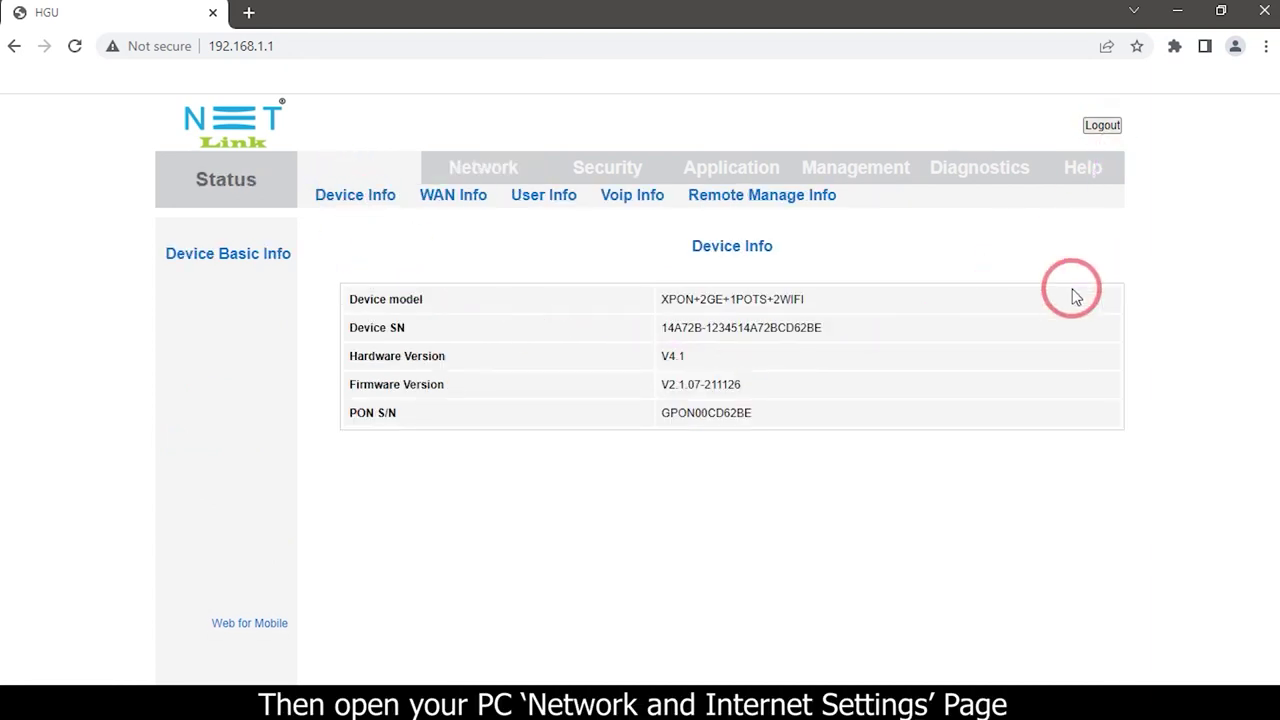
click(1128, 700)
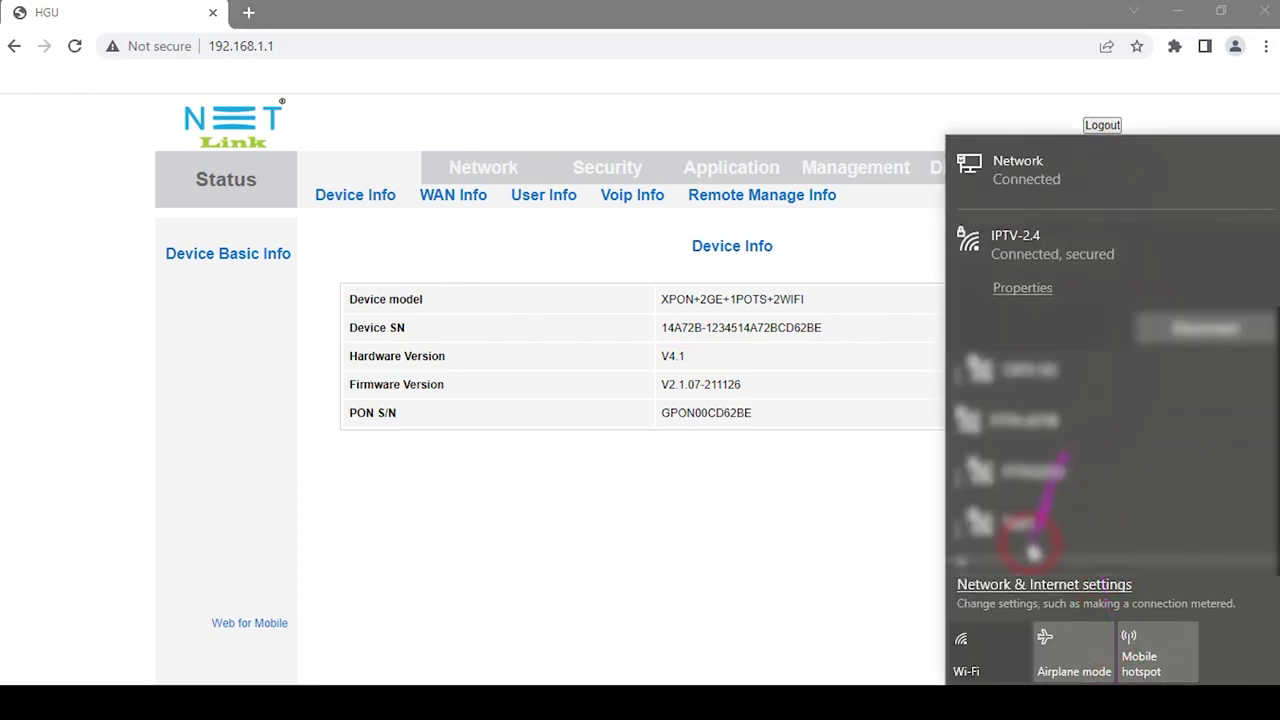
scroll(1018, 430, down, 5)
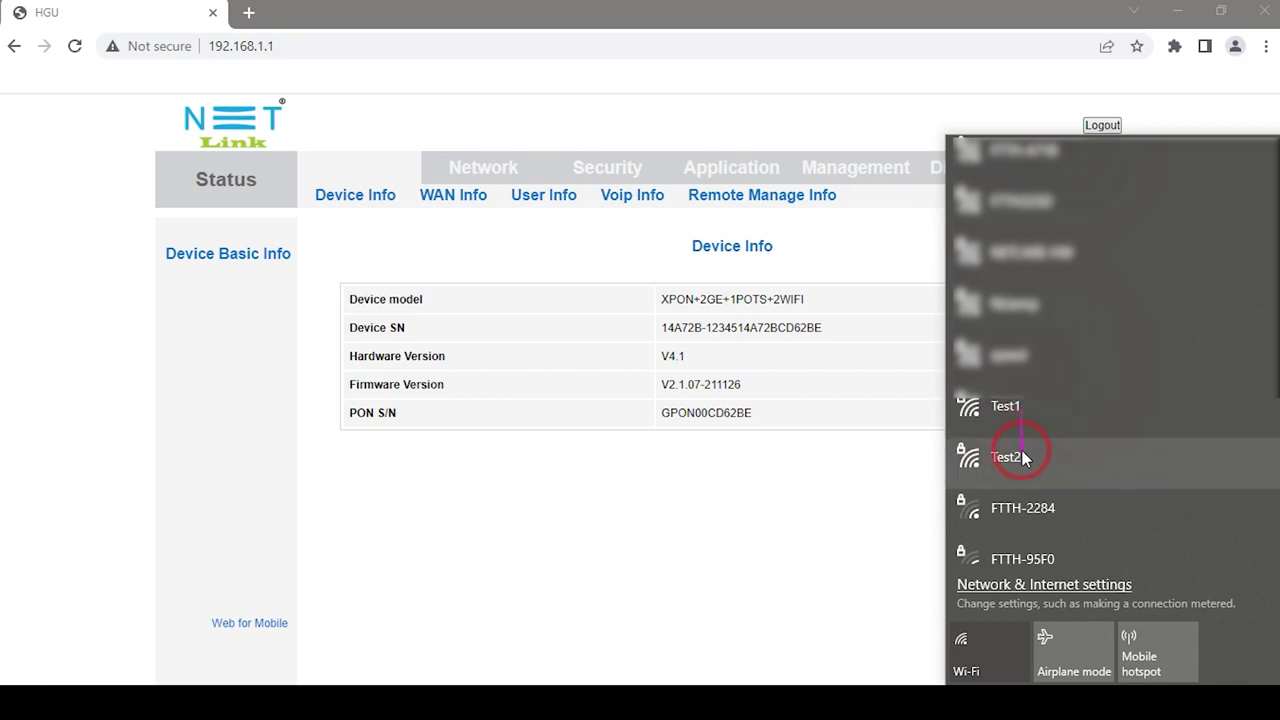
click(857, 488)
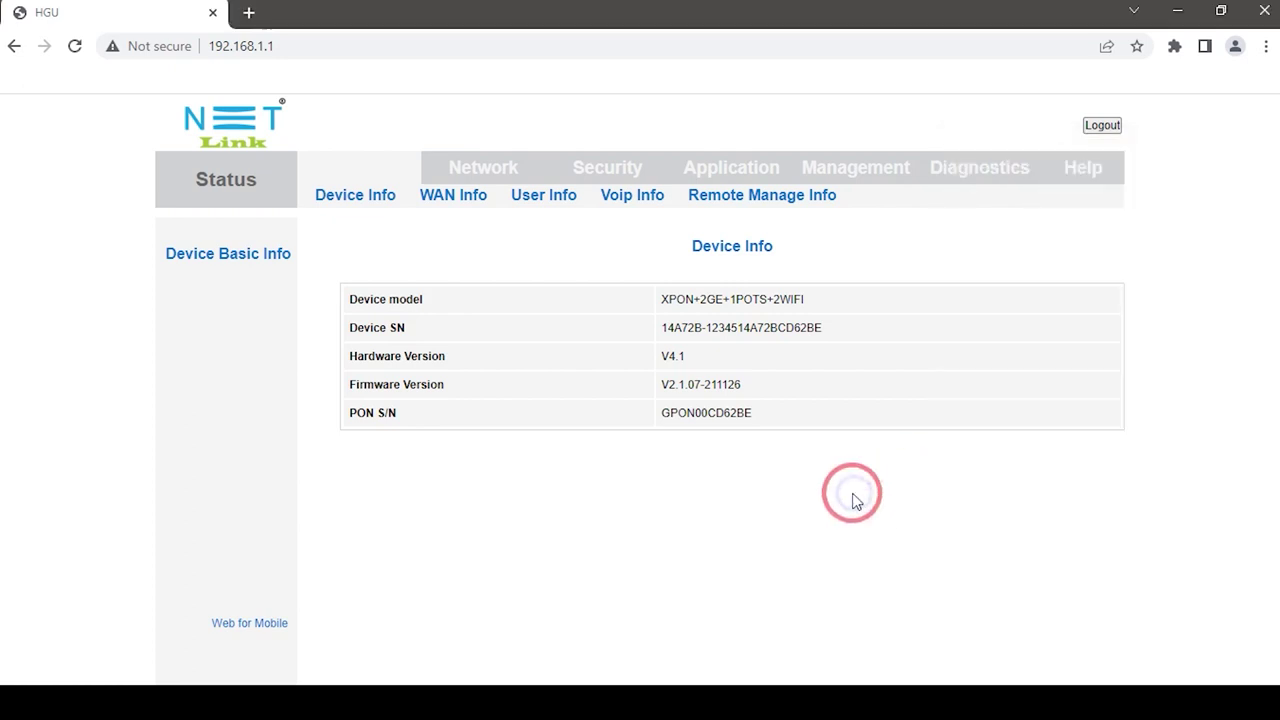